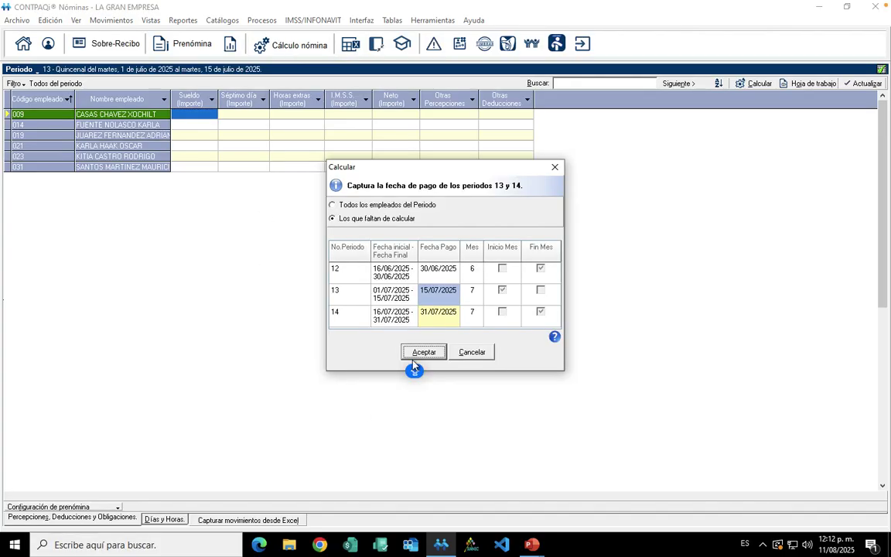
- Calculate payroll period 13 for the employees still pending calculation and open the pay receipt of the second listed employee
click(421, 354)
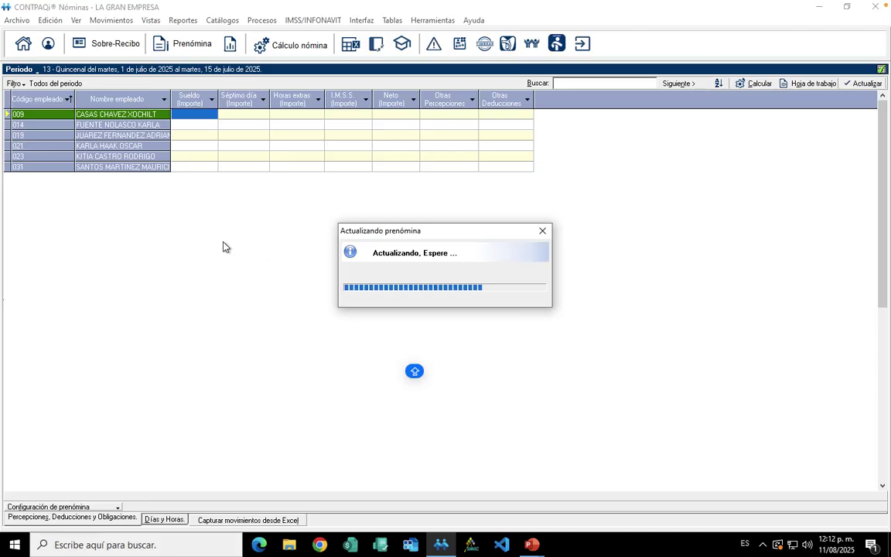
click(444, 312)
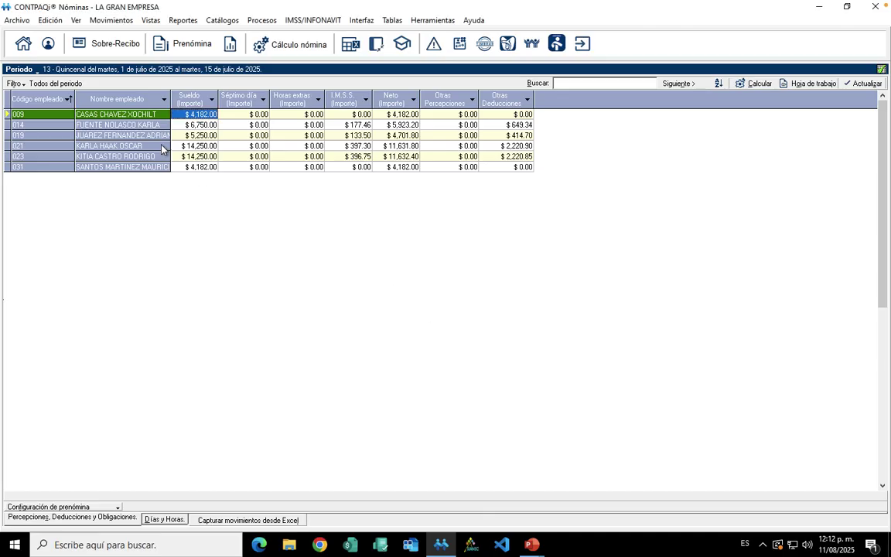
click(135, 123)
click(112, 47)
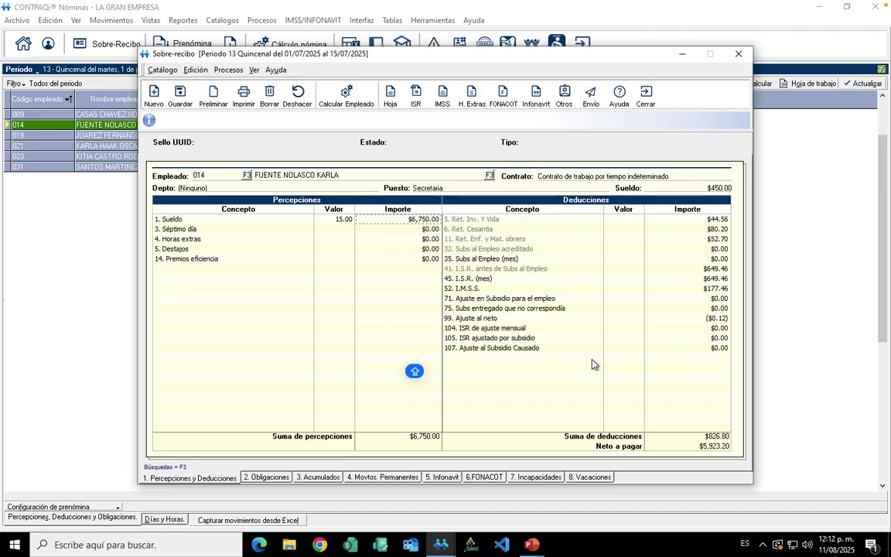
- Create a new Infonavit credit for the employee, entering the credit number and the description "Crédito Infonativt"
click(446, 477)
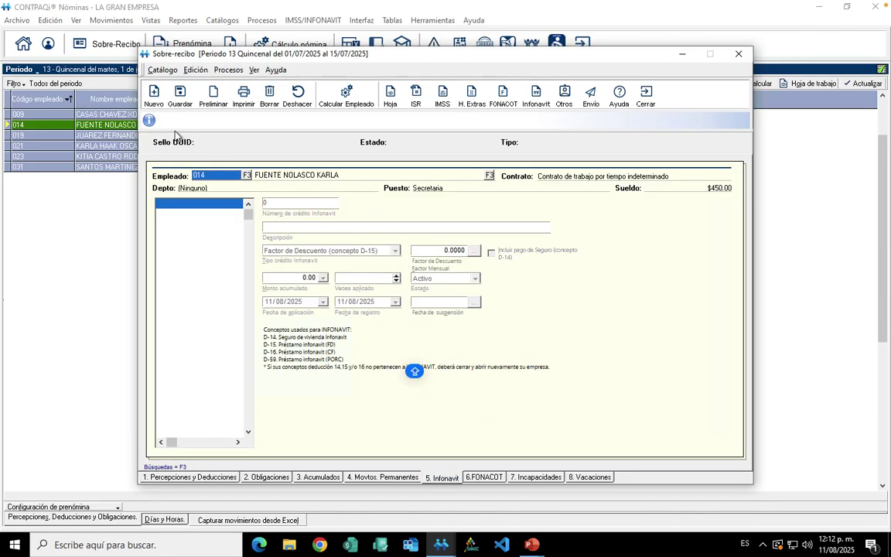
click(149, 102)
text(22323)
key(Tab)
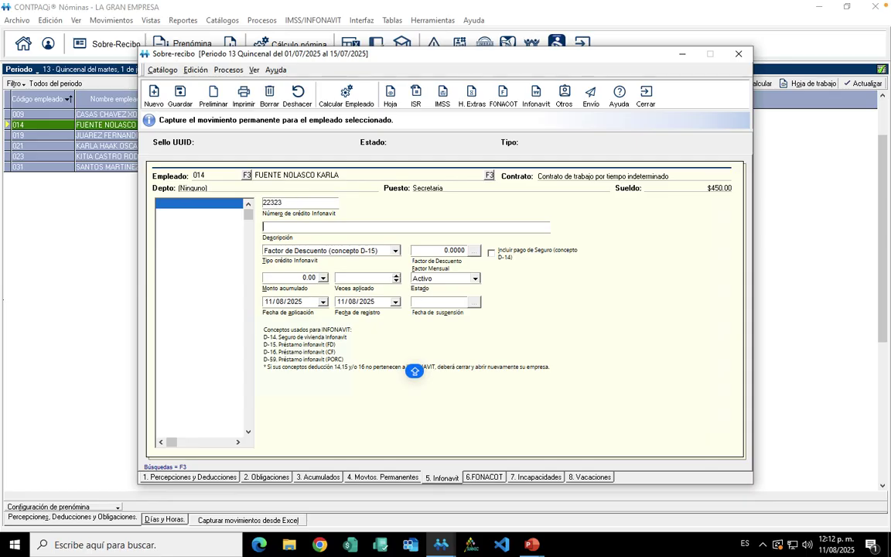
key(Caps_Lock)
text(Cr)
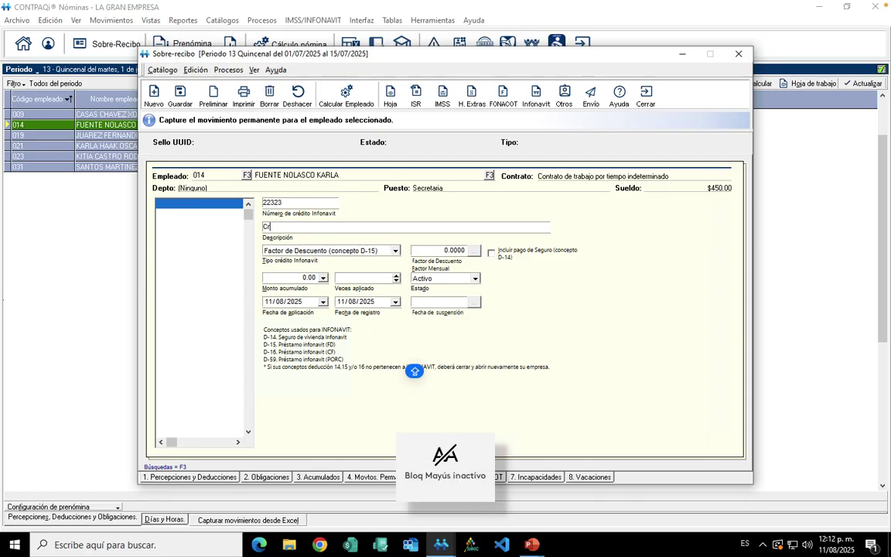
text(édito I)
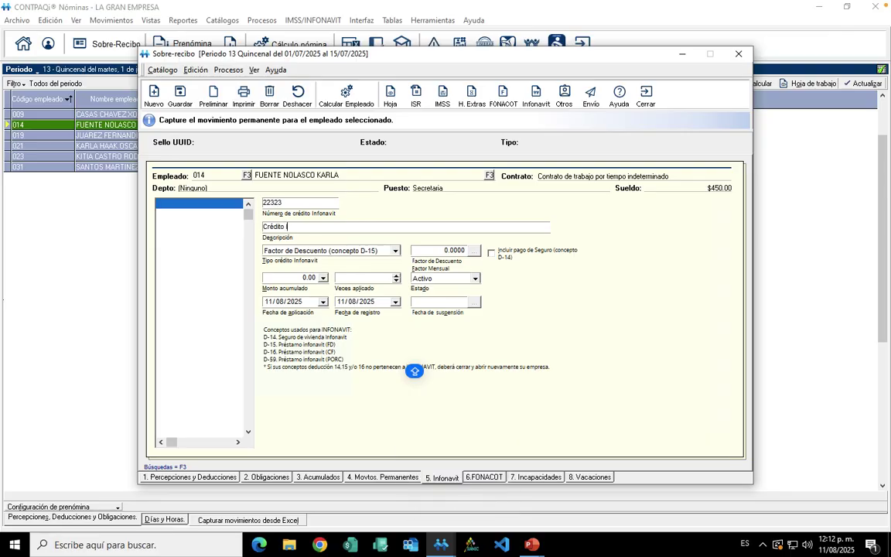
text(nfonavit)
key(Tab)
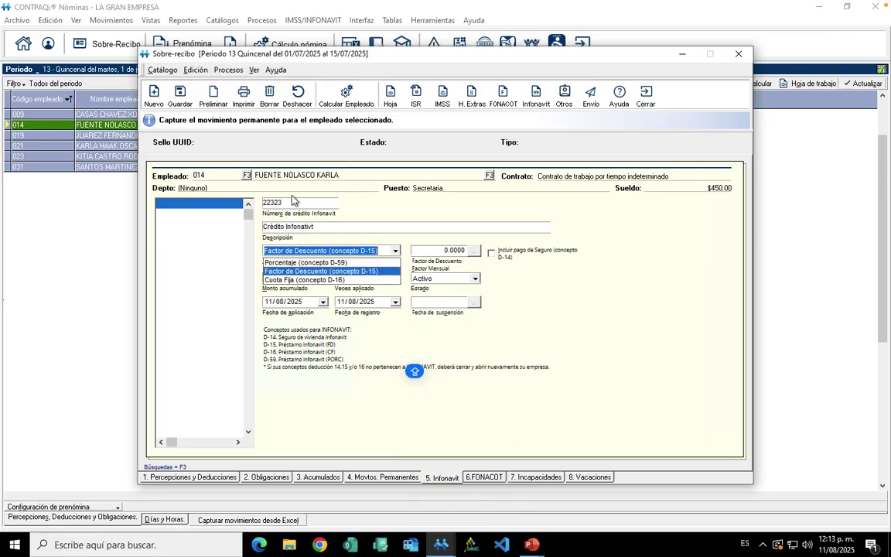
- Set the credit type to Cuota Fija (concepto D-16), the monthly factor to 3000 and the application and registration dates to 01/07/2025
key(Tab)
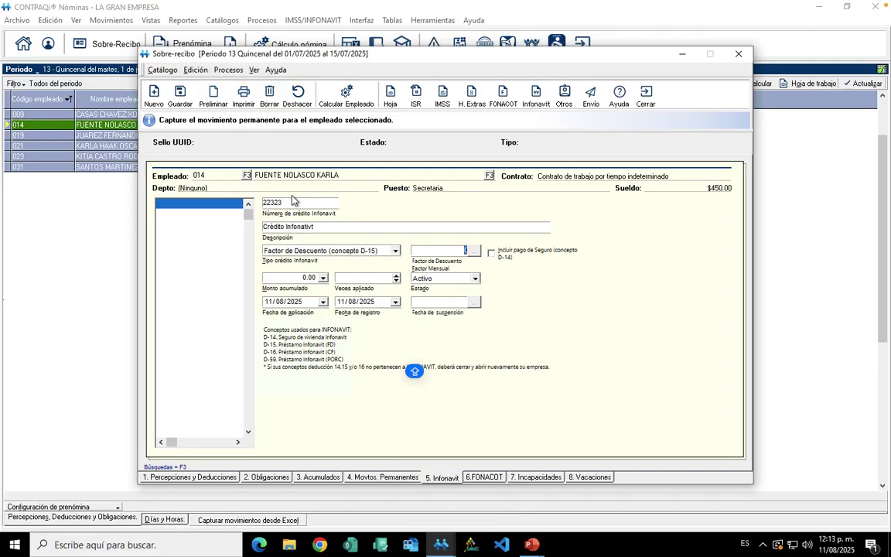
click(396, 251)
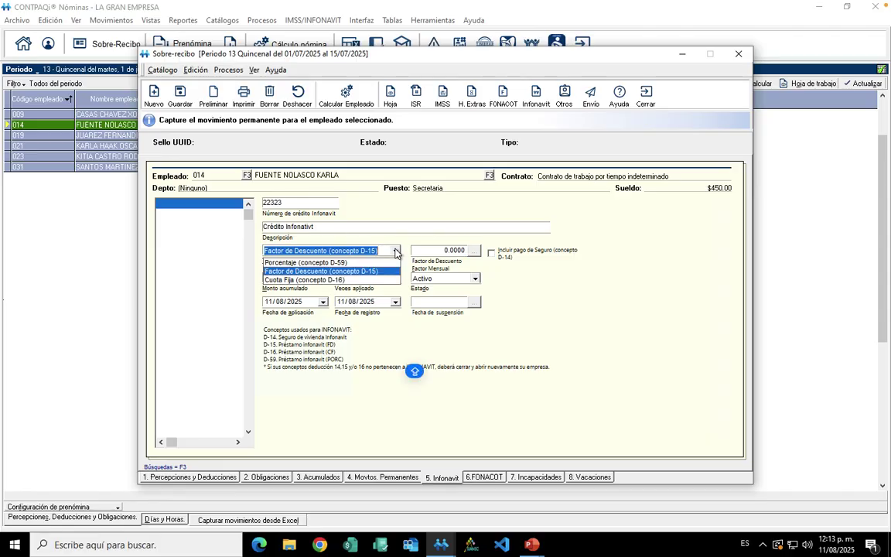
click(325, 280)
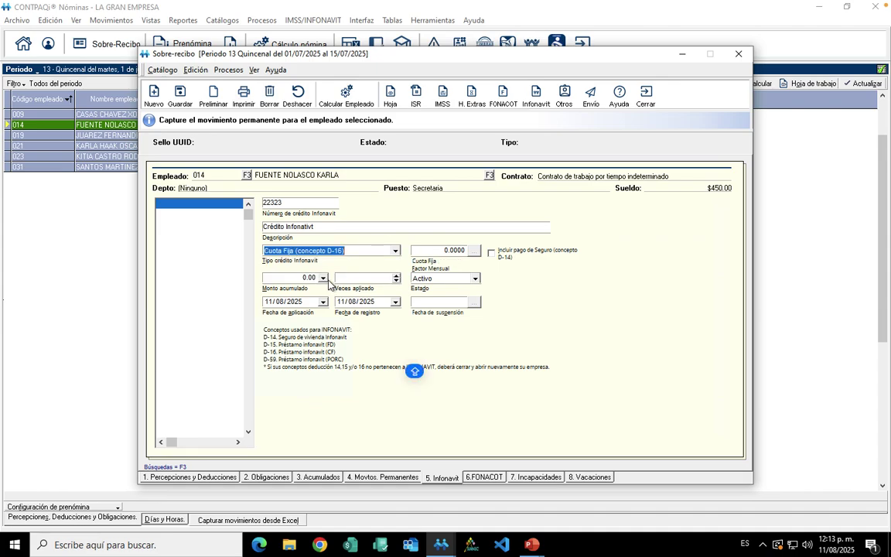
key(Tab)
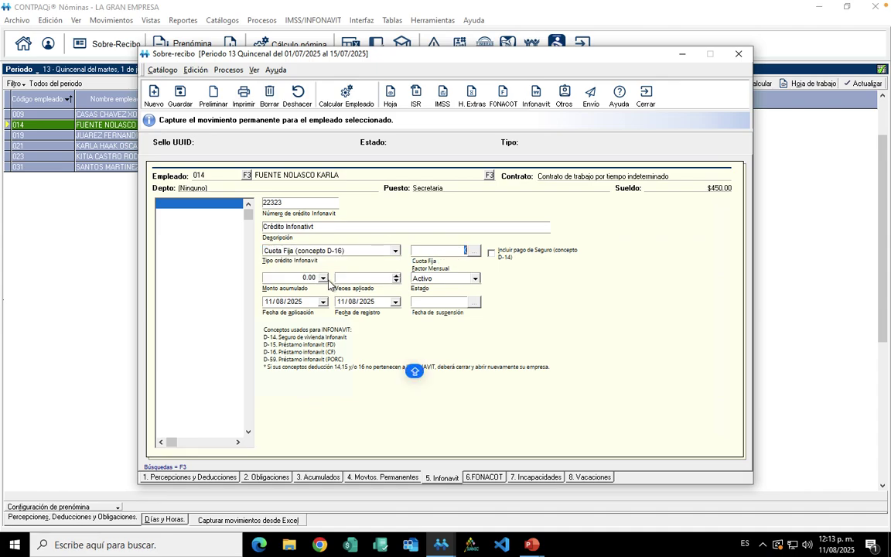
text(3000)
key(Tab)
key(Tab)
text(01/07)
key(Tab)
text(01/07)
- Save the Infonavit credit with recalculation of the employee and show the receipt's perceptions and deductions
click(195, 173)
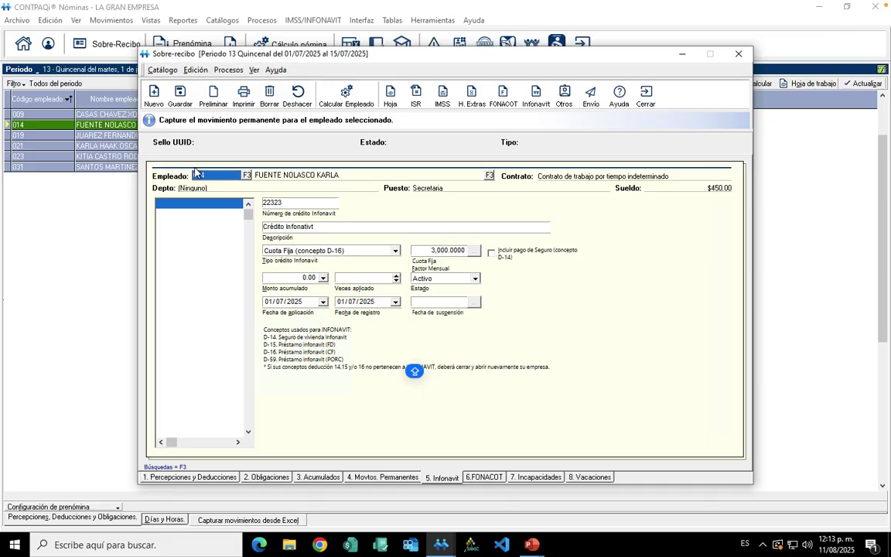
click(174, 91)
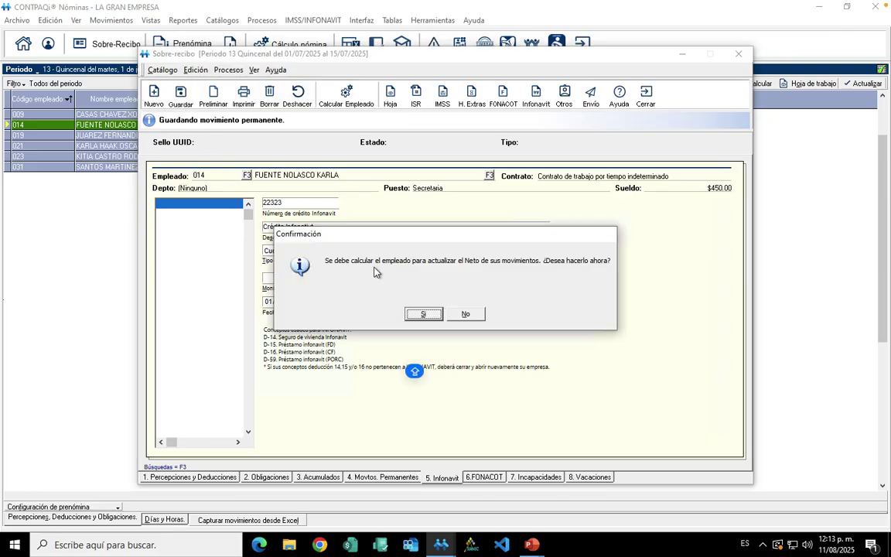
click(422, 314)
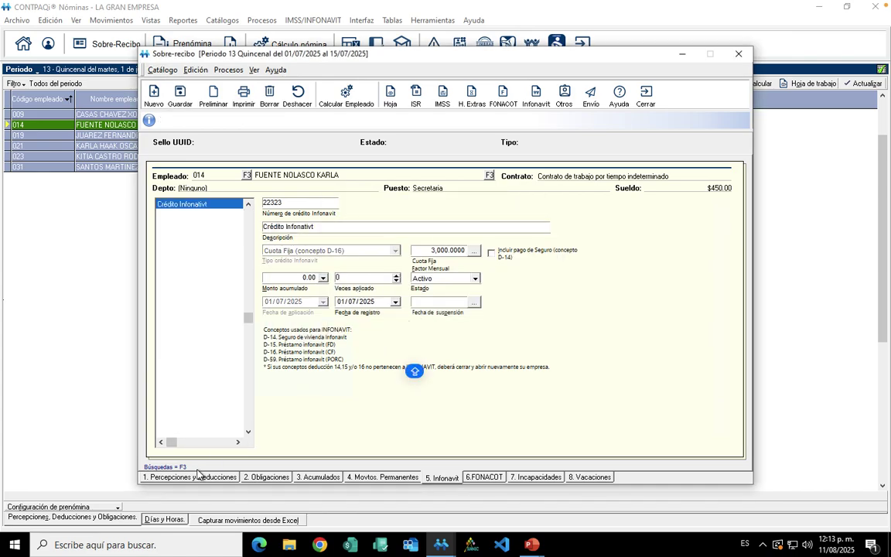
click(200, 478)
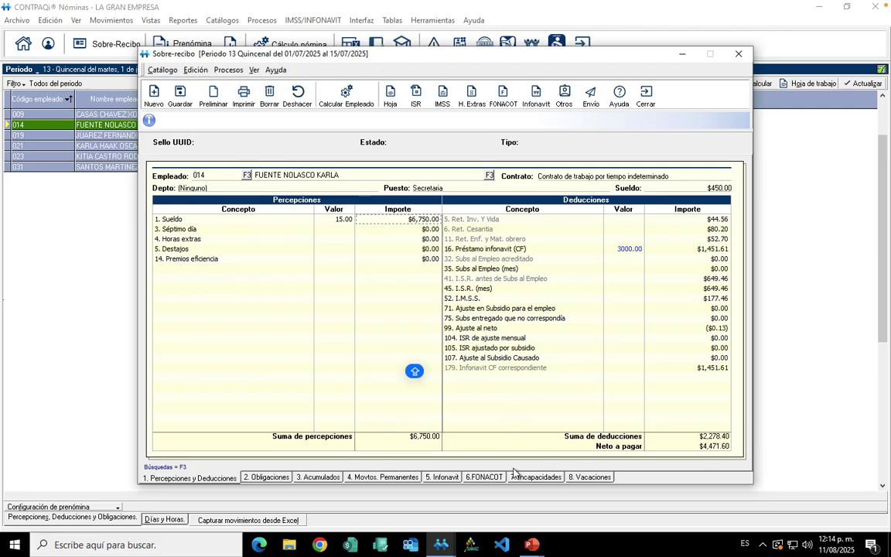
- Create a new disability record for the employee, entering its folio and the incidence type Accidente de trayecto
click(539, 477)
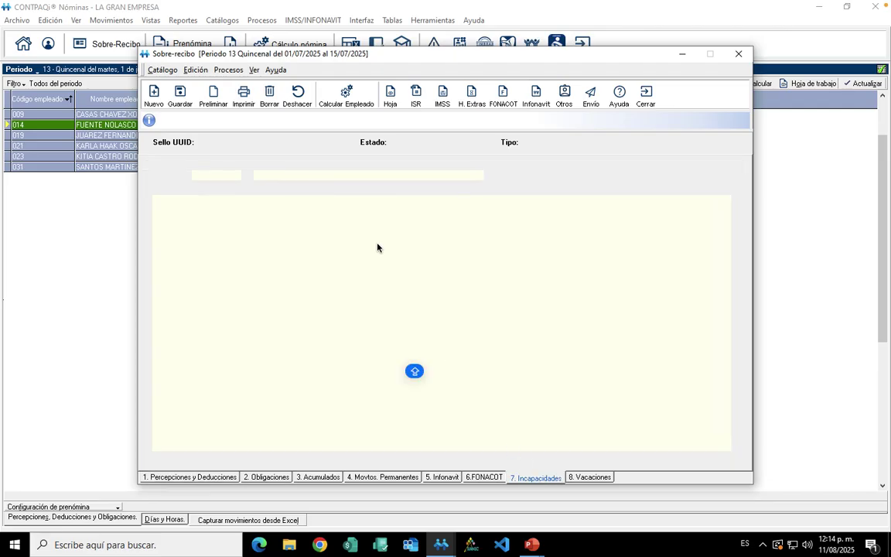
click(154, 95)
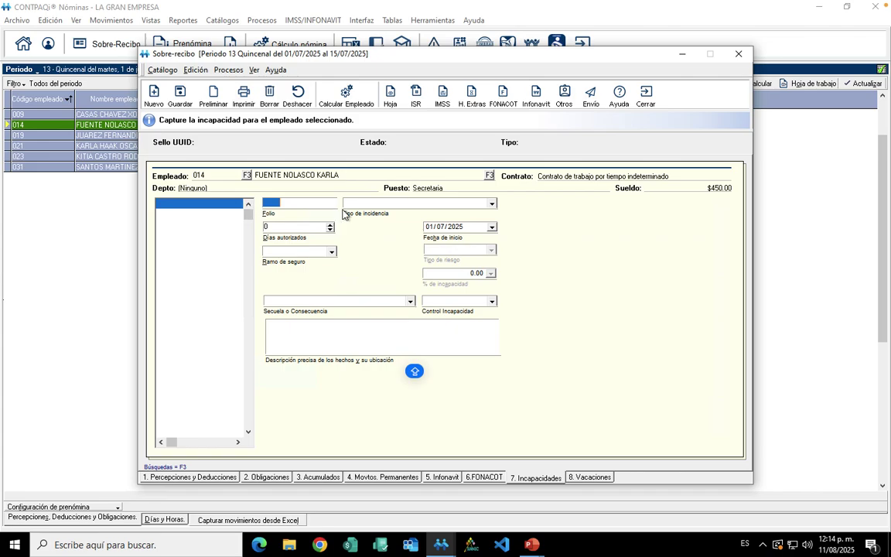
key(Caps_Lock)
text(E4 545)
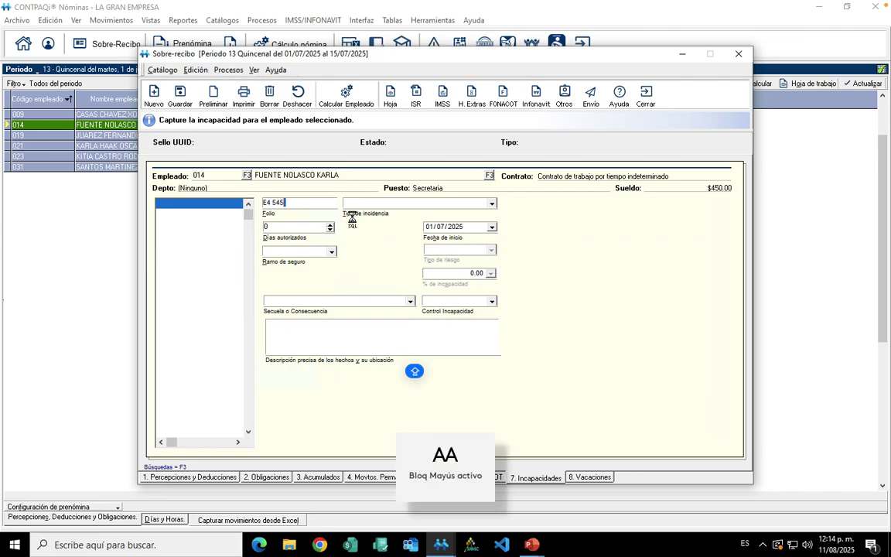
key(Tab)
key(Down)
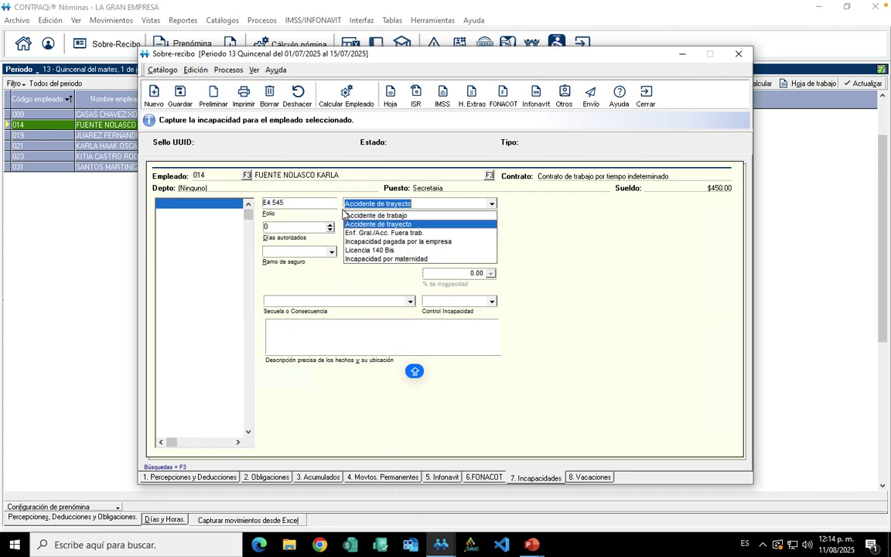
- Set 10 authorized days, insurance branch Enfermedad general and disability control 0 Ninguna, and save the disability record
key(Tab)
text(10)
key(Tab)
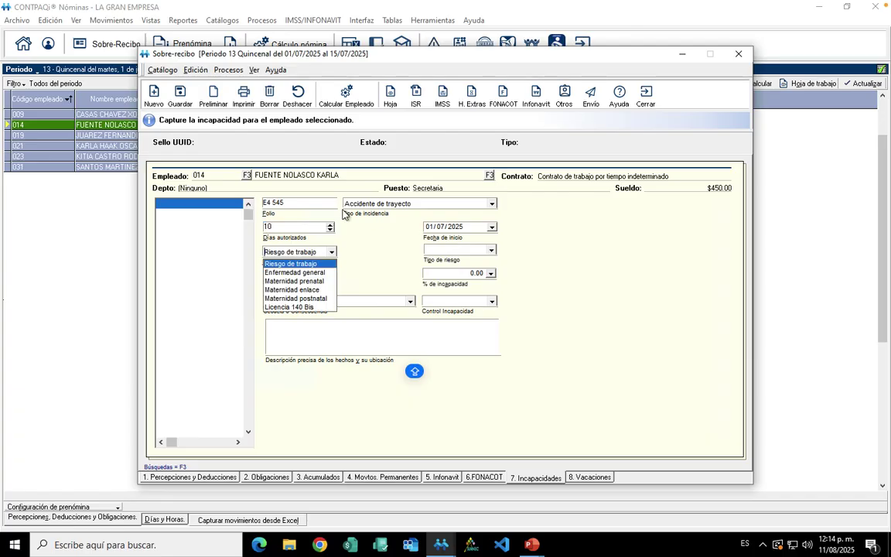
key(Down)
key(Tab)
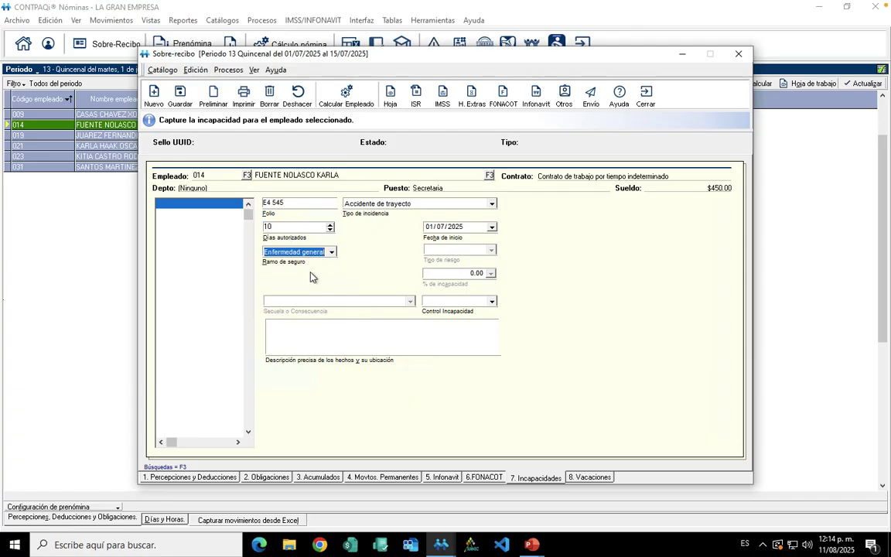
key(Tab)
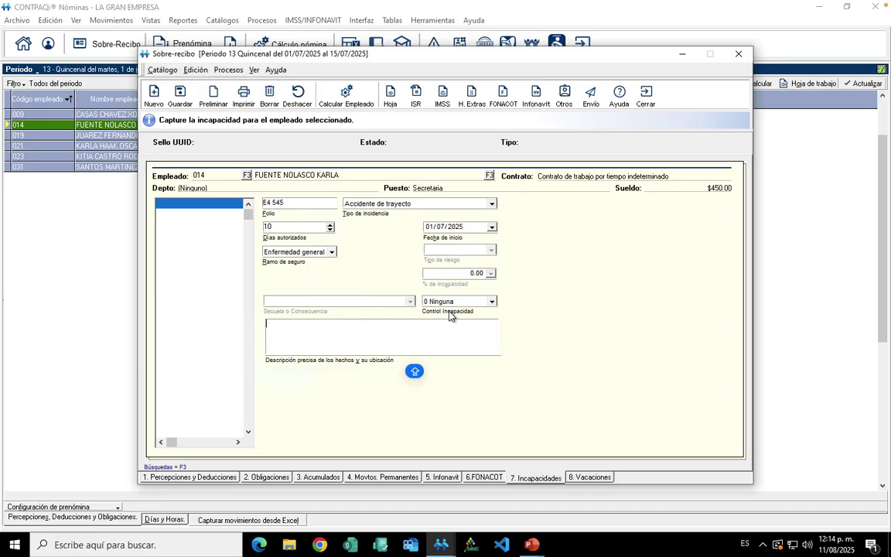
click(186, 98)
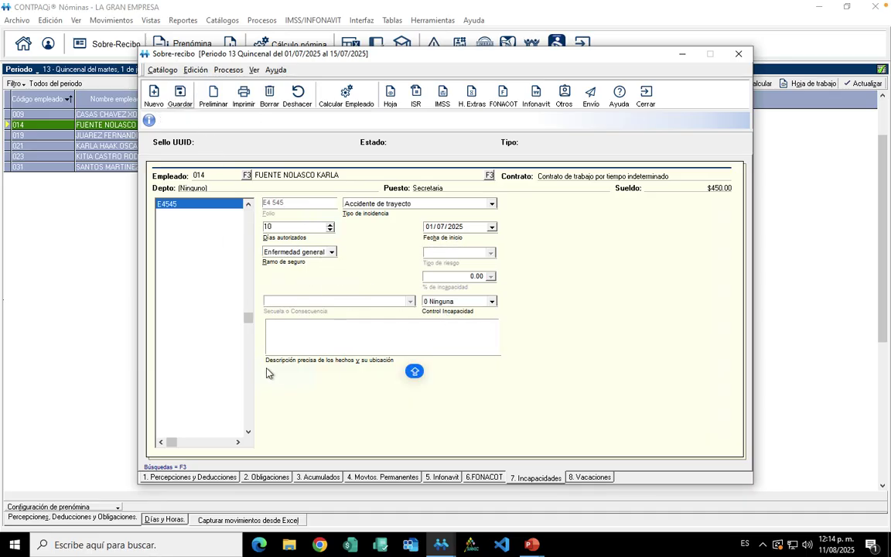
- Recalculate the employee's perceptions and deductions so the receipt takes the disability days into account
click(223, 477)
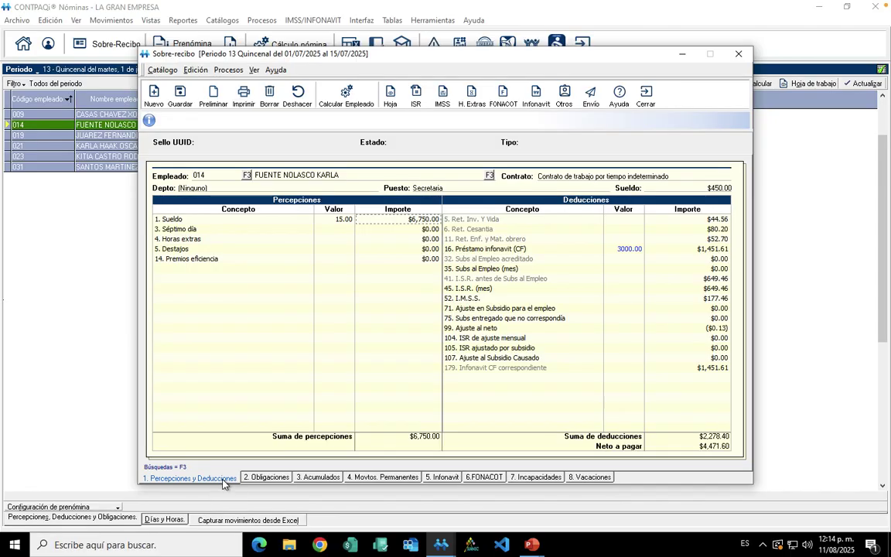
click(350, 97)
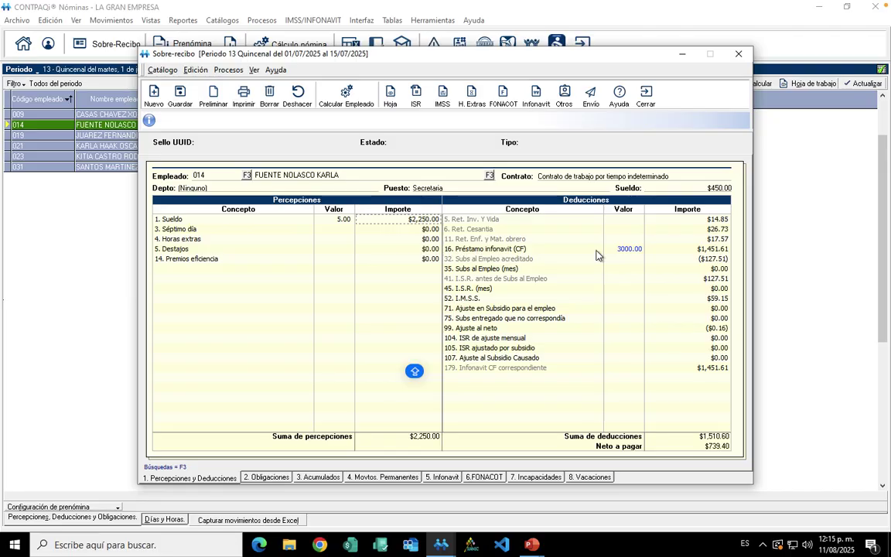
- Examine the Infonavit amortization simulation for the employee's fixed-fee credit, and close the simulation and the receipt
click(539, 96)
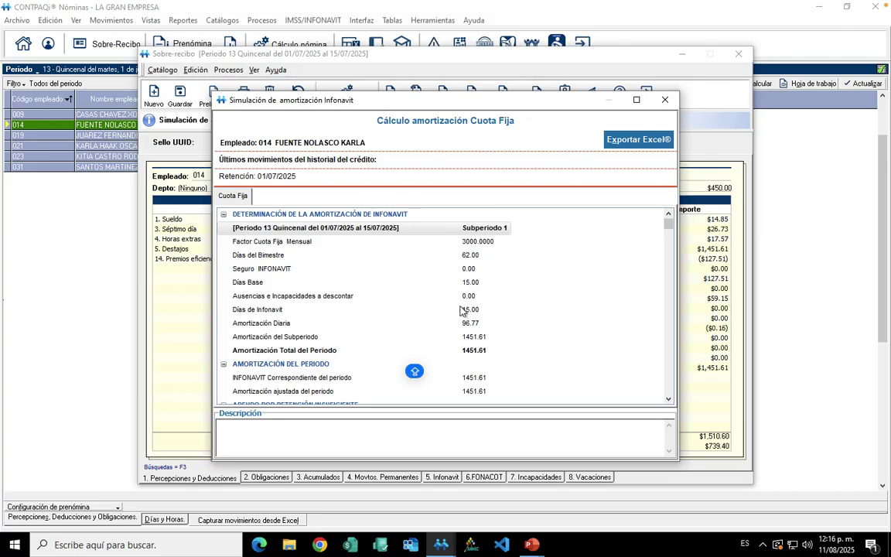
click(663, 101)
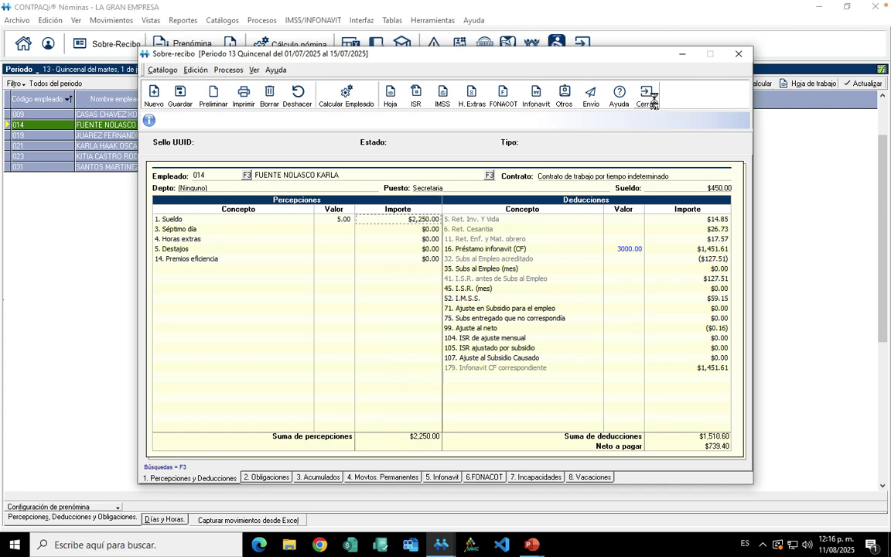
click(653, 102)
- Set "¿Aplicar reforma INFONAVIT?" to No in the Infonavit calculation configuration and save the change
click(316, 25)
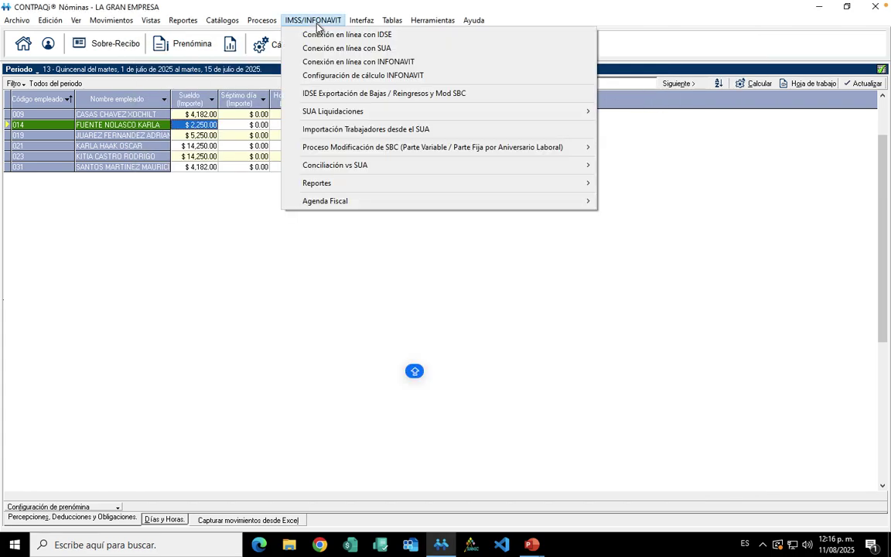
click(353, 76)
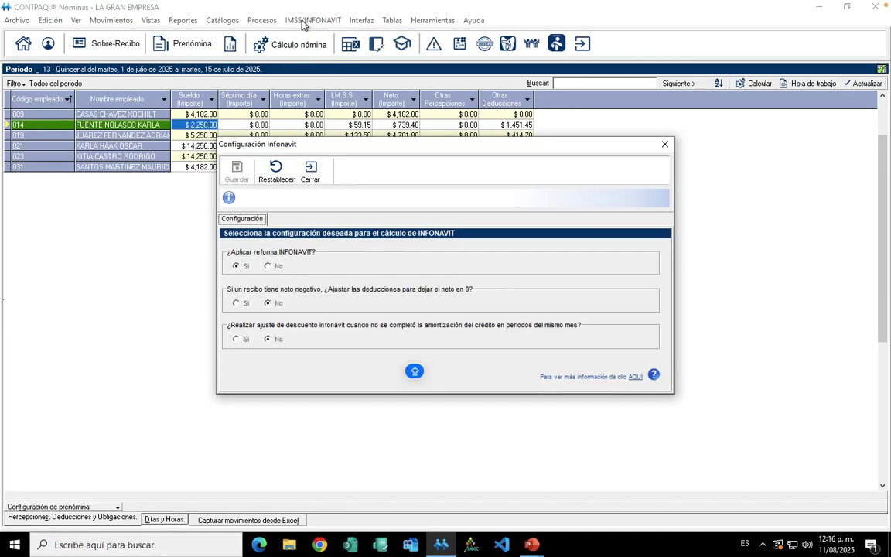
click(267, 267)
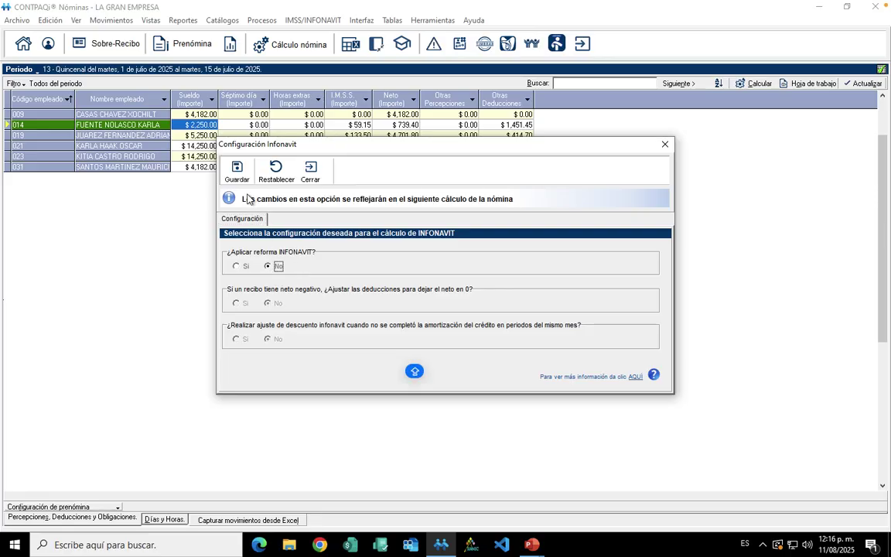
click(236, 171)
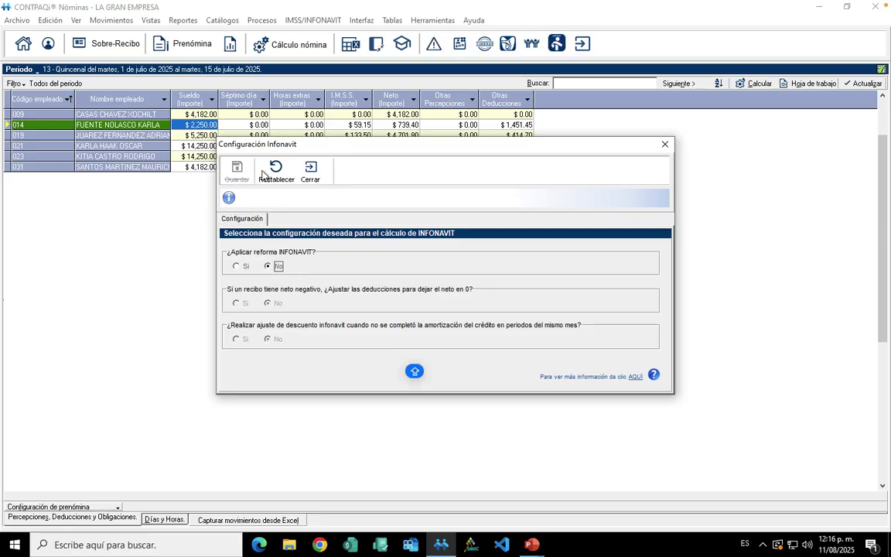
click(312, 172)
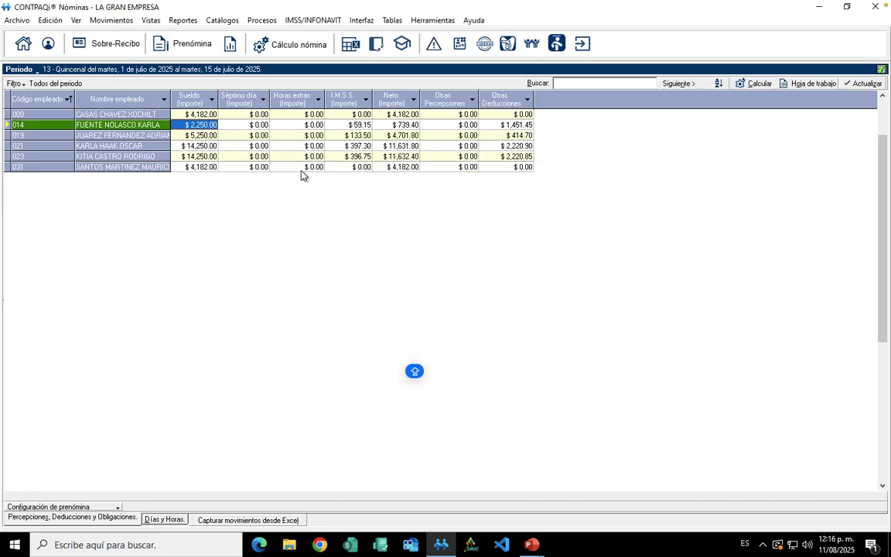
- Reopen the same employee's pay receipt and recalculate it with the new Infonavit configuration
click(100, 48)
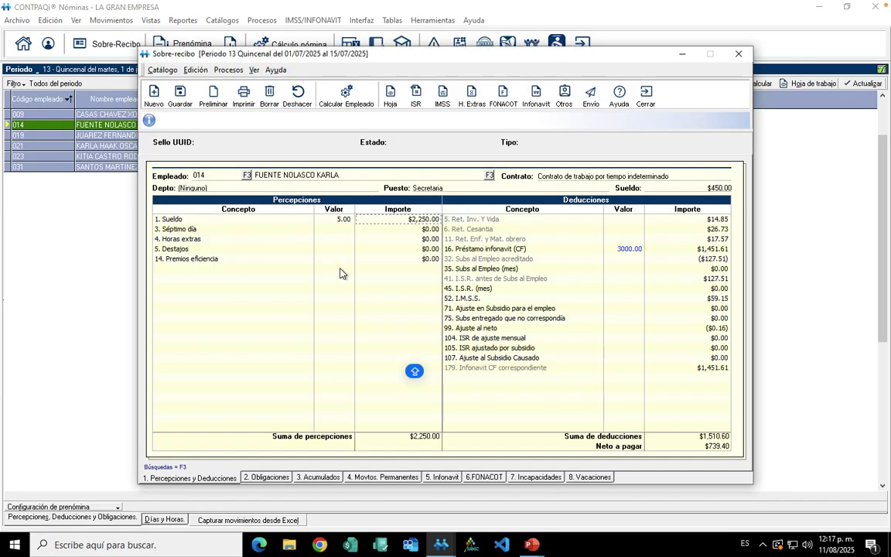
click(346, 95)
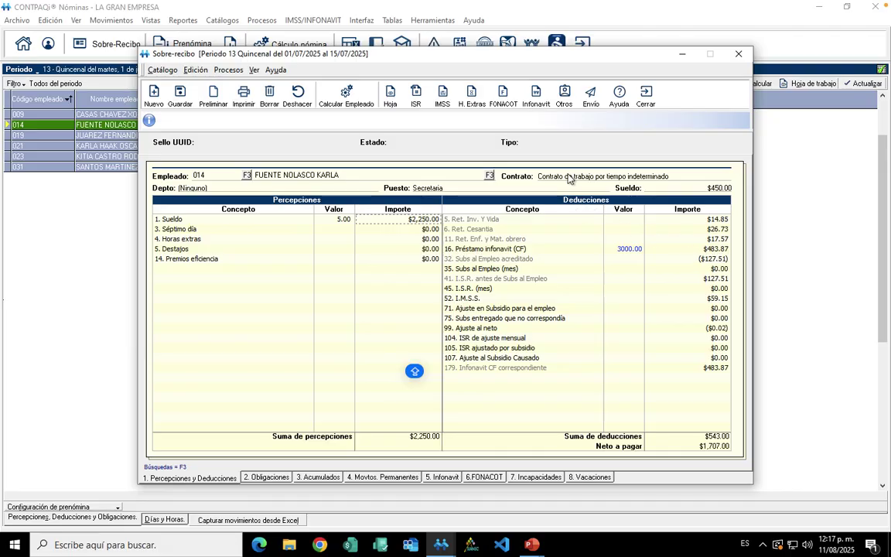
- Examine the employee's fixed-fee Infonavit amortization simulation calculated without the reform, and close the simulation
click(535, 96)
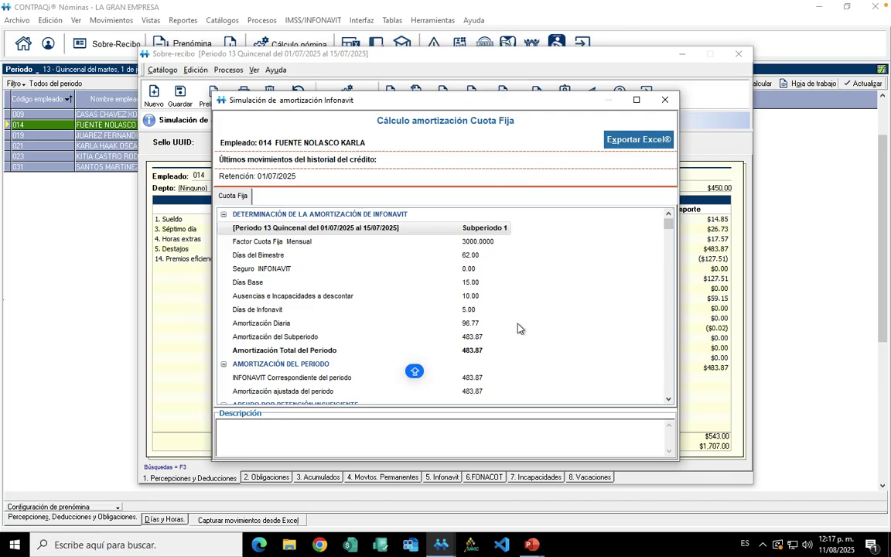
click(664, 100)
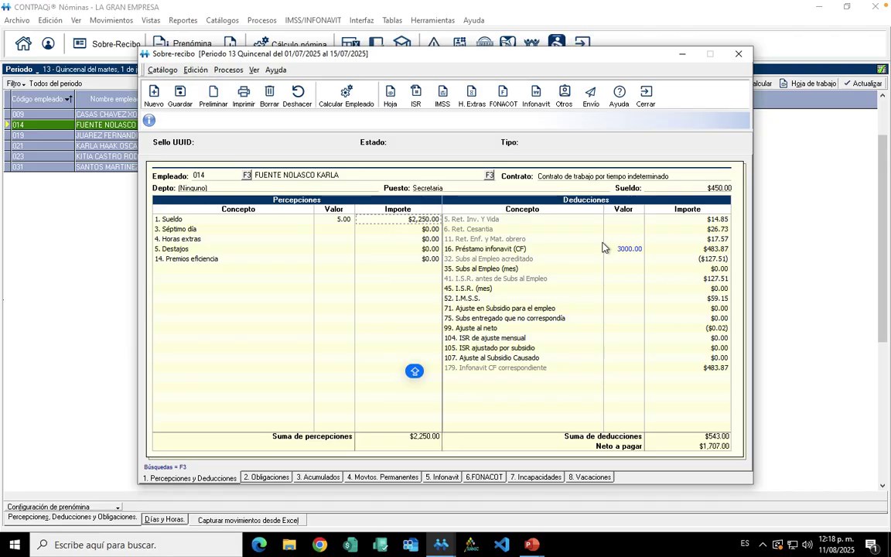
- Switch to the PowerPoint slideshow and advance to the "Escenarios a considerar" slide
key(alt+Tab)
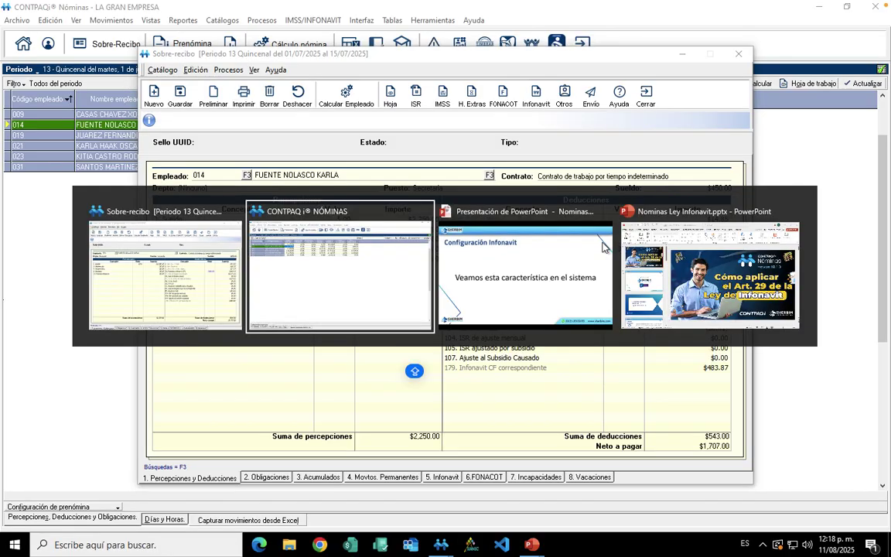
key(Tab)
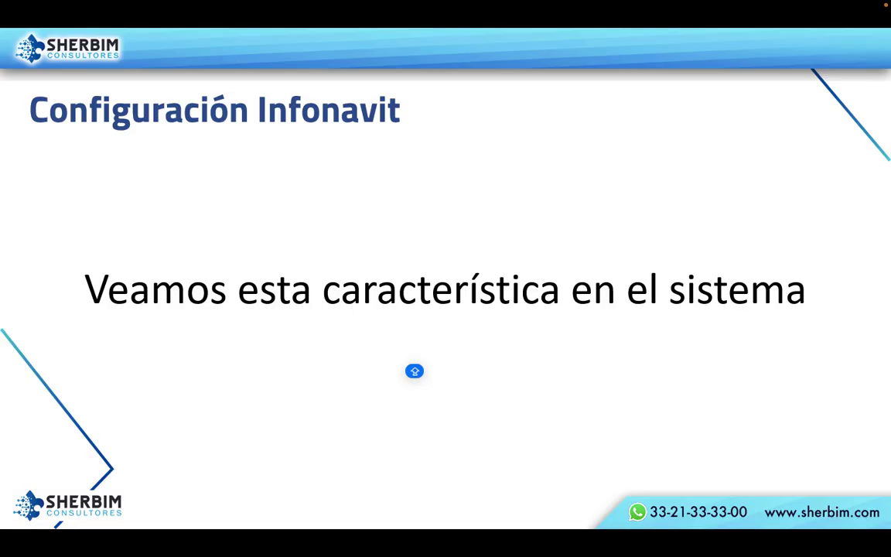
key(Right)
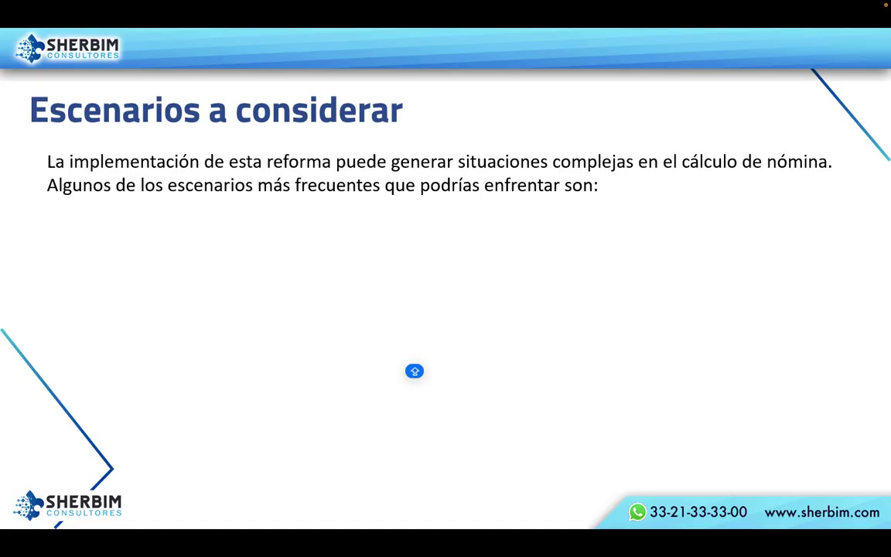
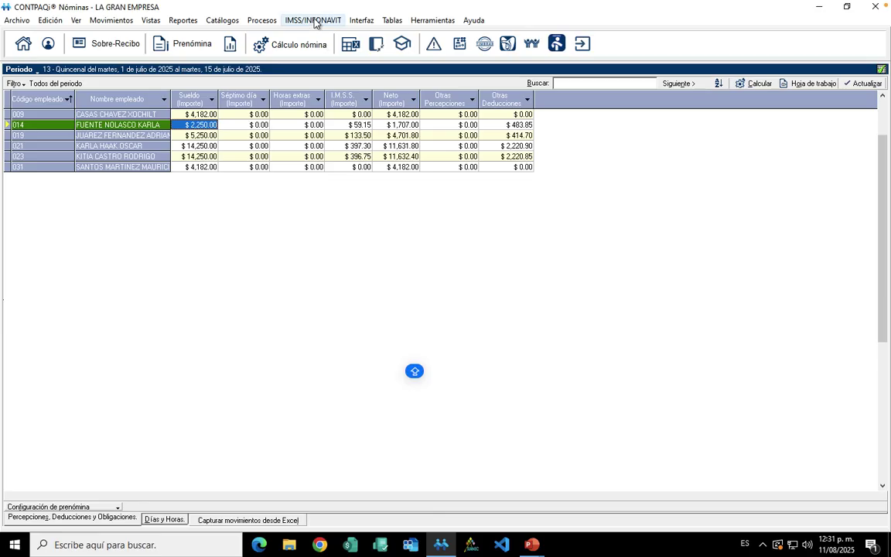
- In the Infonavit calculation configuration, set "¿Aplicar reforma INFONAVIT?" and the adjustment of deductions for negative net receipts to Si
click(313, 21)
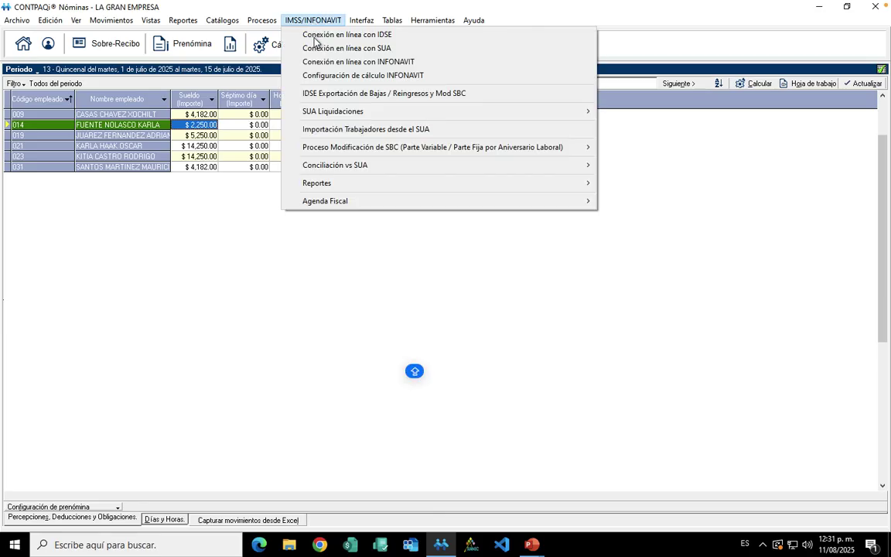
click(353, 75)
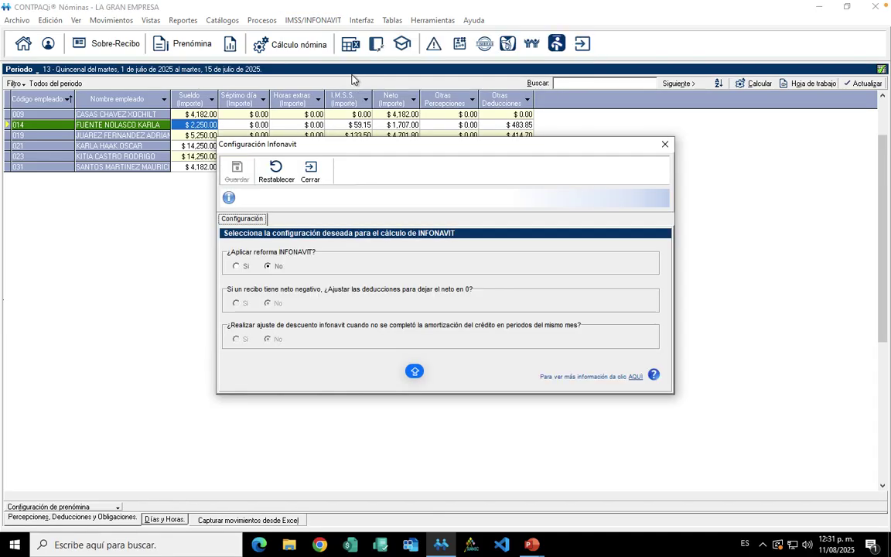
drag(376, 151, 460, 172)
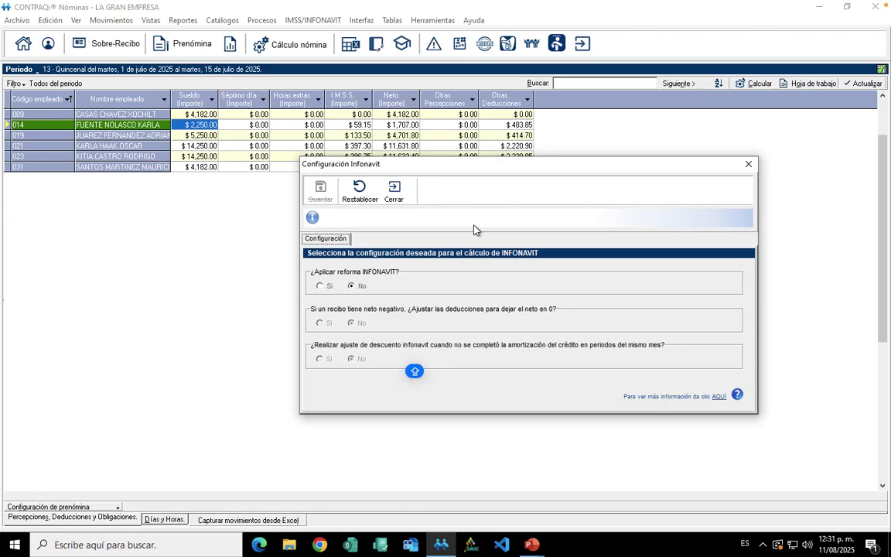
click(322, 288)
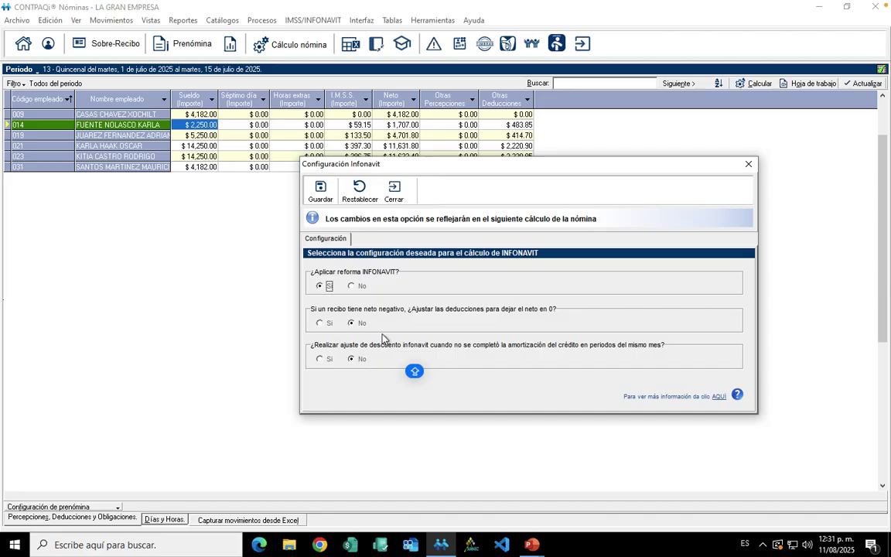
click(321, 327)
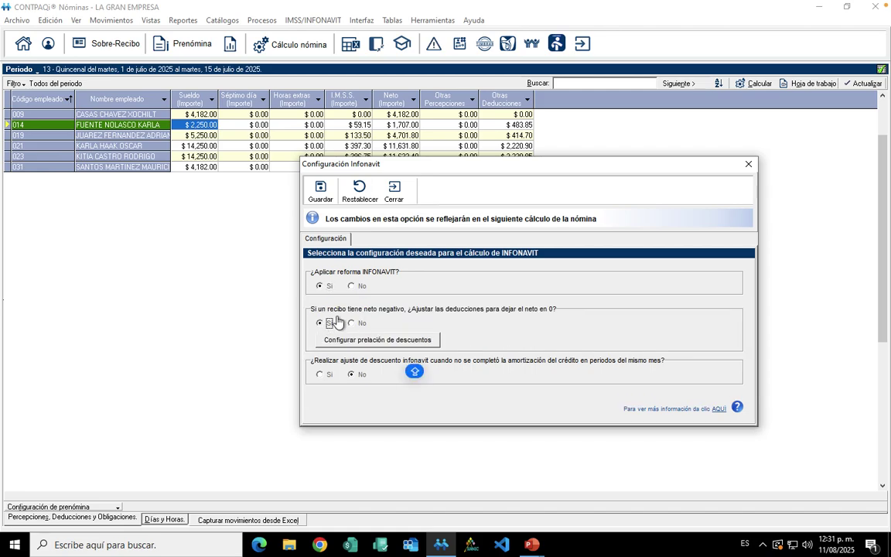
- Open the discount precedence configuration and look over the list of deduction concepts
click(395, 340)
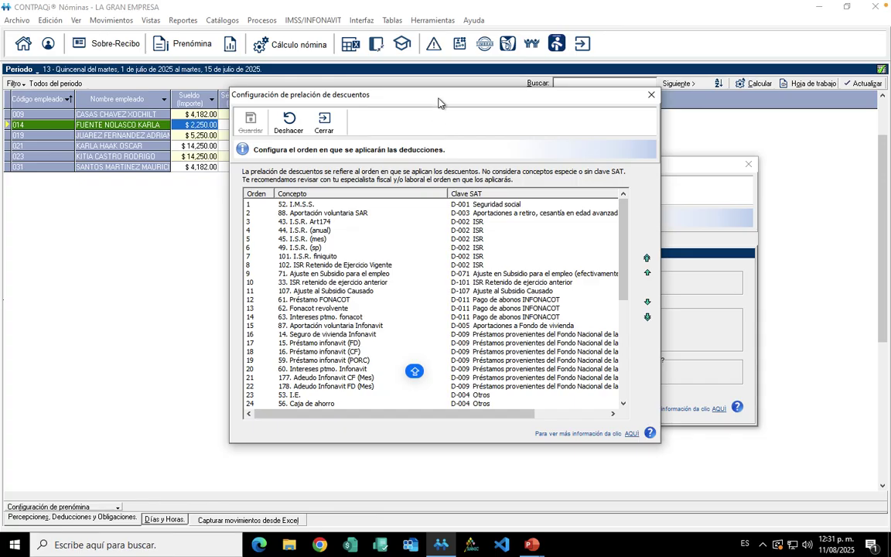
drag(442, 100, 590, 74)
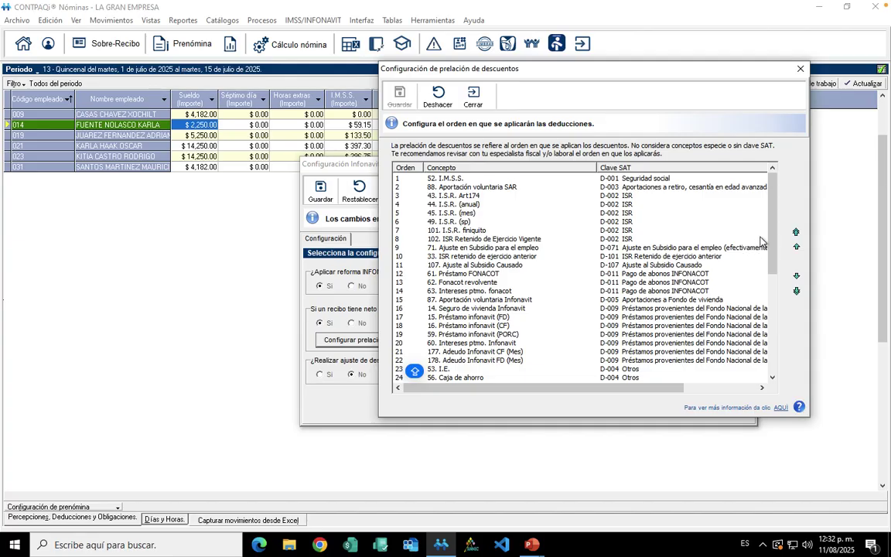
scroll(772, 229, down, 5)
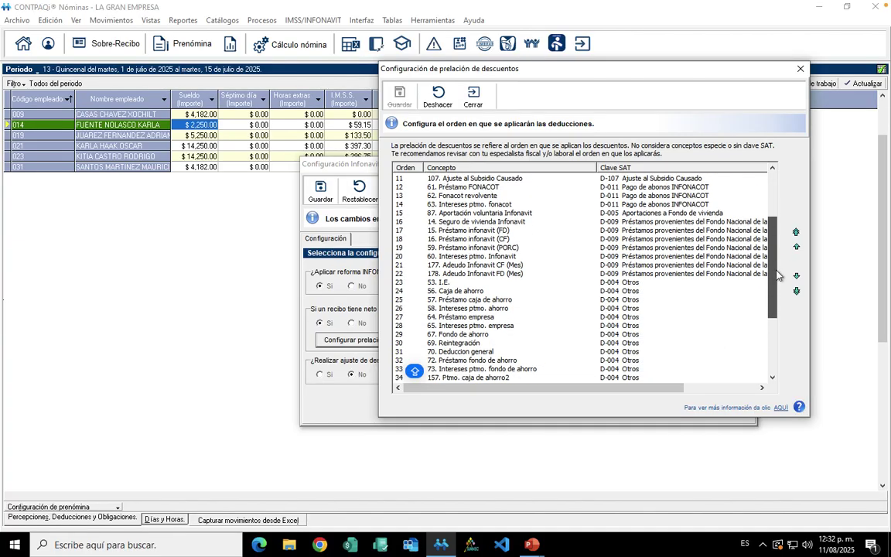
scroll(776, 229, up, 3)
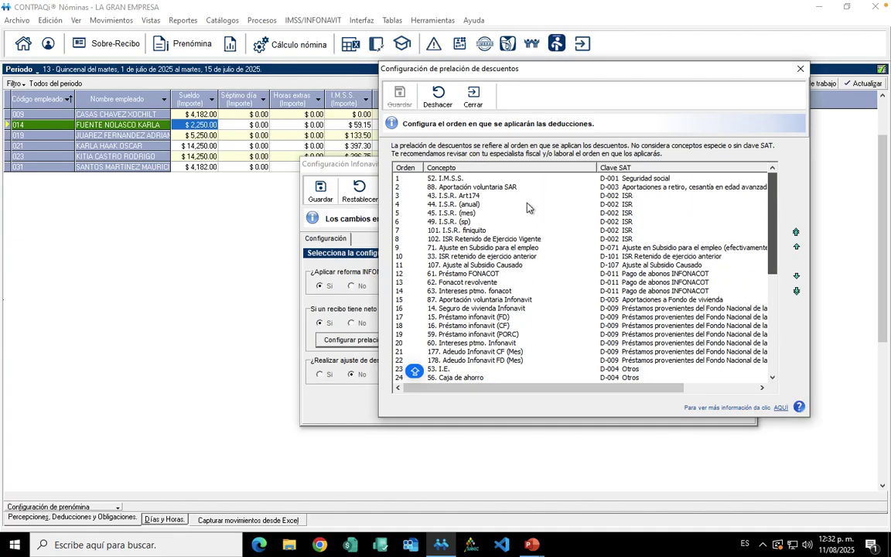
- Review the precedence order of the deductions from I.M.S.S. through the ISR concepts to Ajuste al Subsidio Causado
click(445, 180)
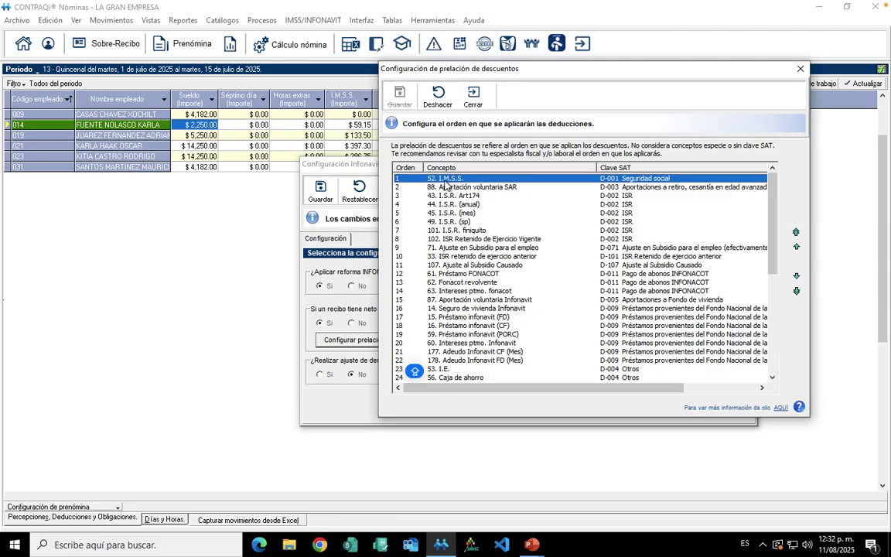
key(Down)
key(Down)
key(Down)
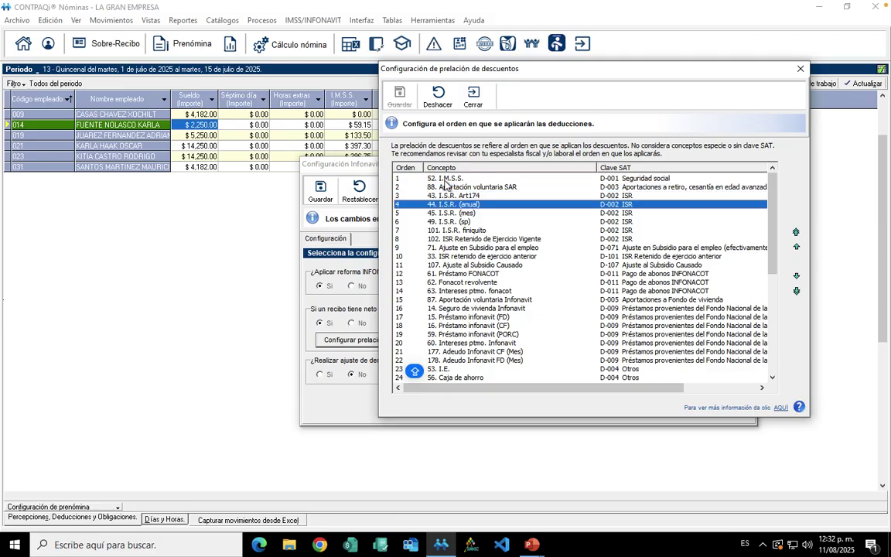
key(Up)
key(Up)
key(Up)
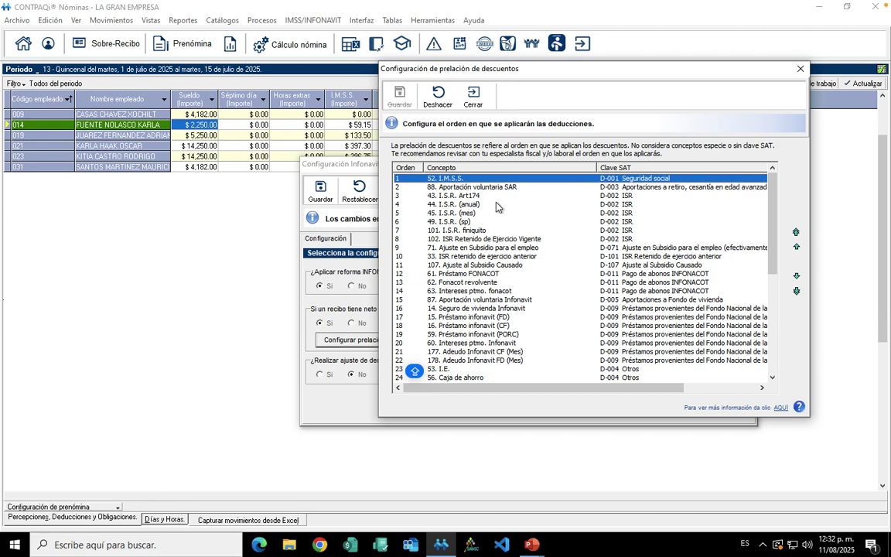
key(Down)
key(Down)
key(Down)
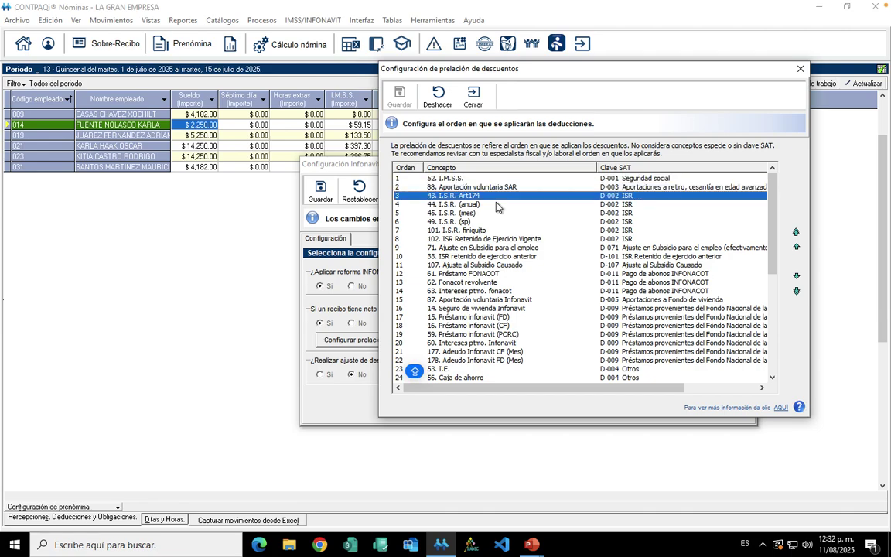
key(Down)
key(Down)
key(Down)
key(Down)
key(Down)
key(Down)
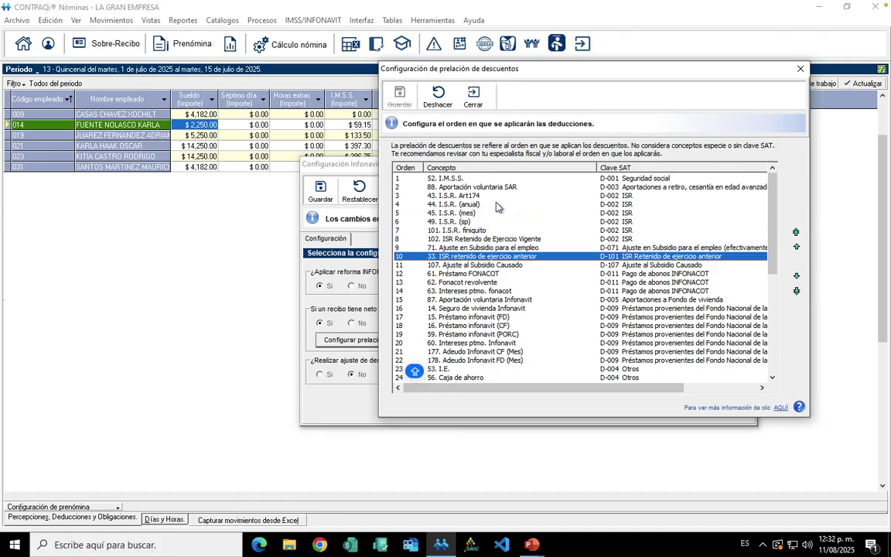
key(Down)
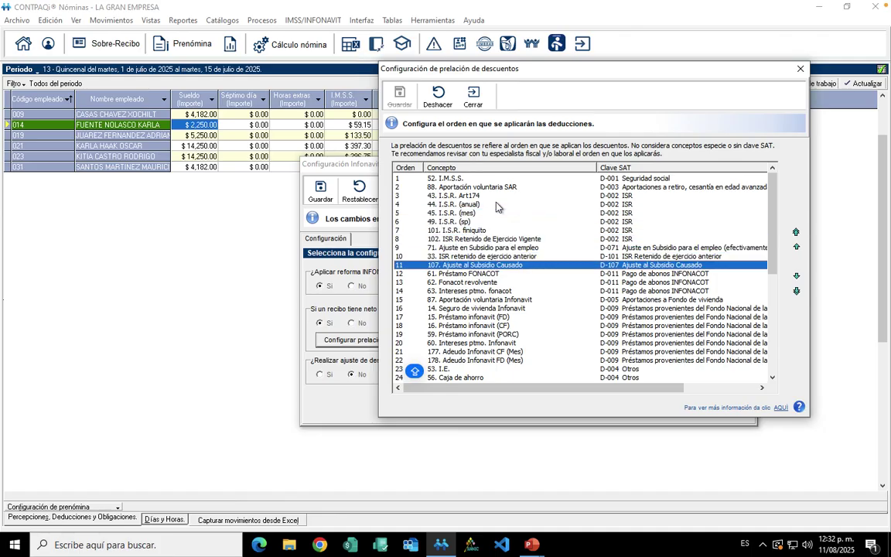
key(Up)
key(Up)
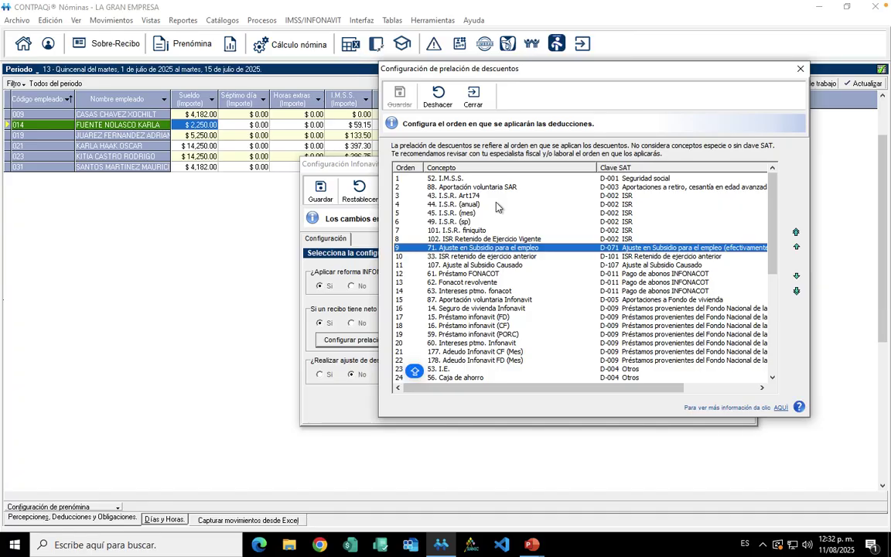
key(Down)
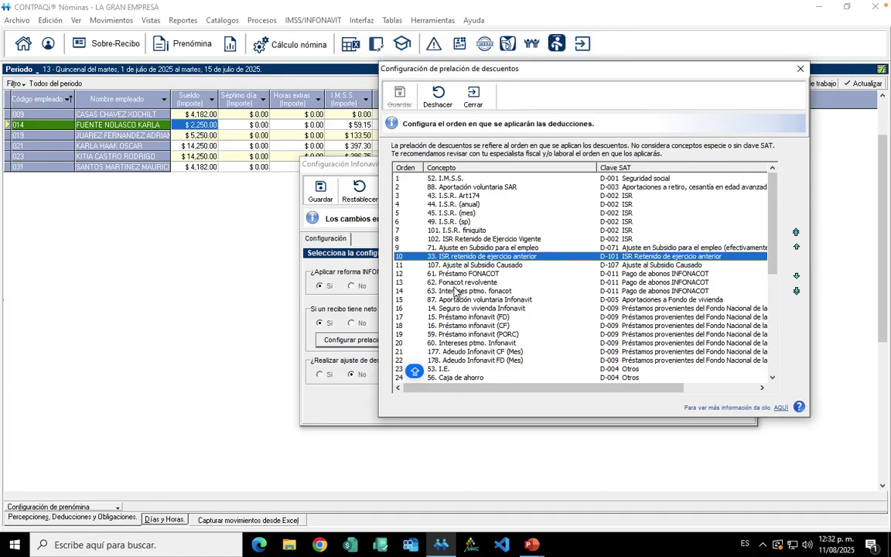
key(Down)
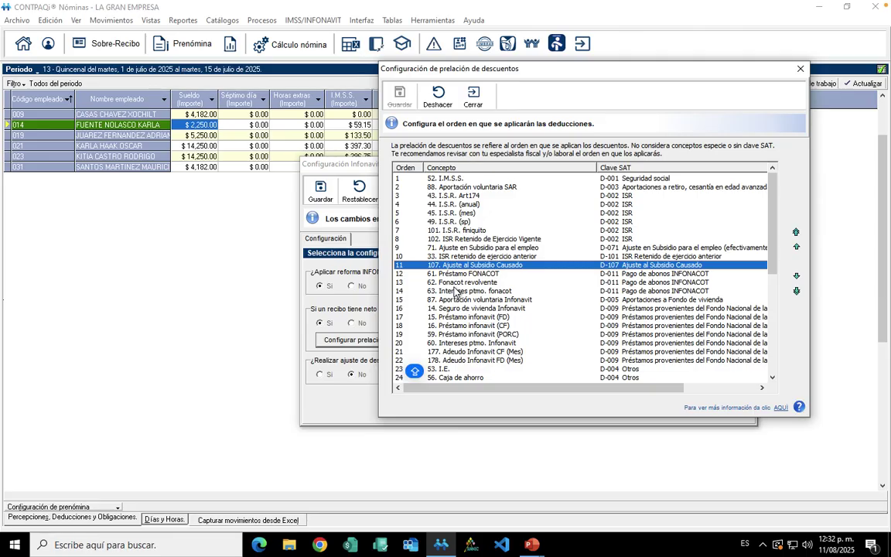
- Compare the precedence of the FONACOT loan concepts with that of the Infonavit loan and interest concepts
key(Down)
key(Down)
key(Down)
key(Down)
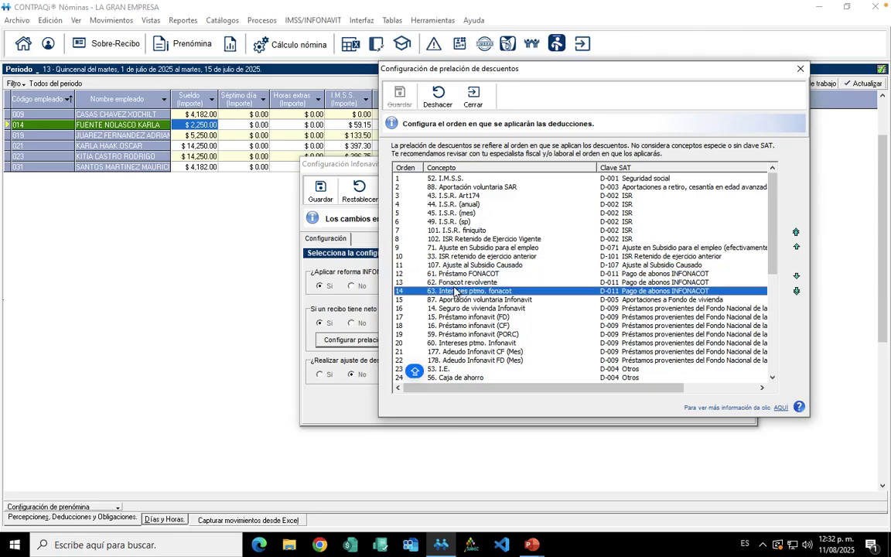
key(Down)
key(Down)
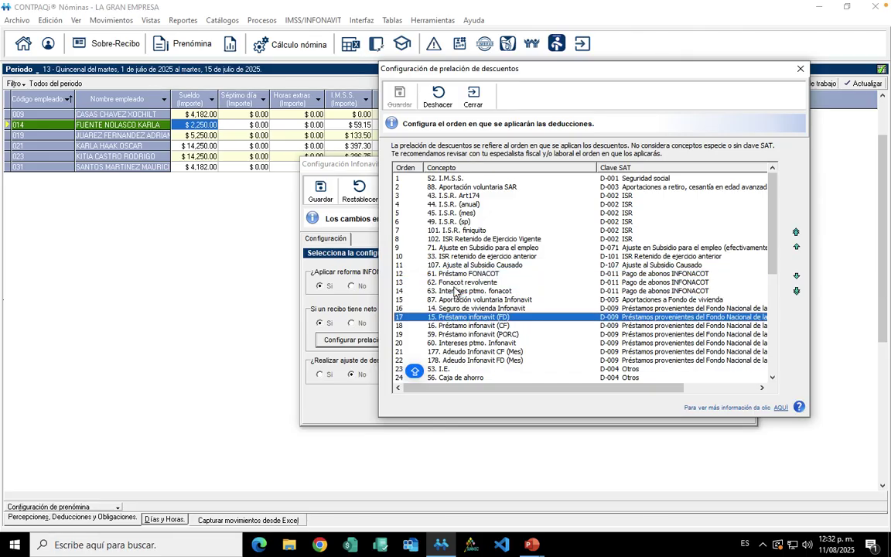
key(Down)
key(Down)
key(Down)
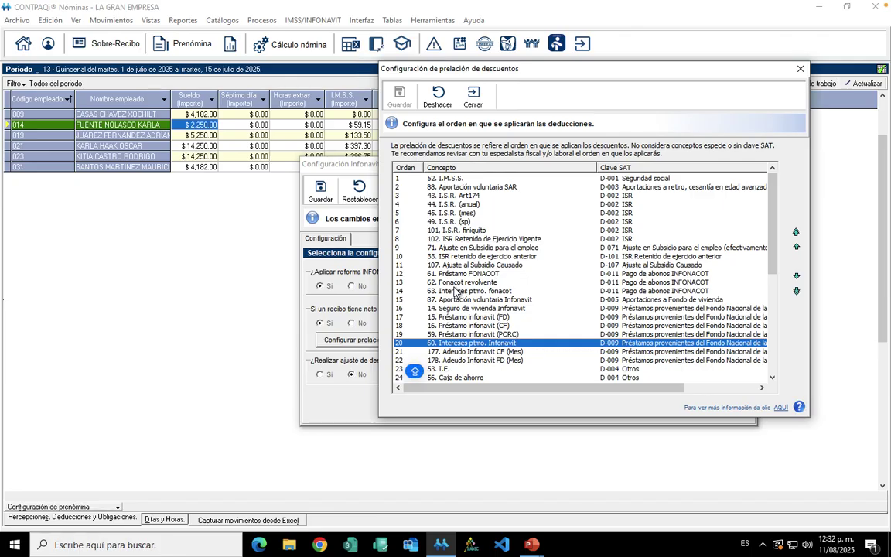
click(471, 275)
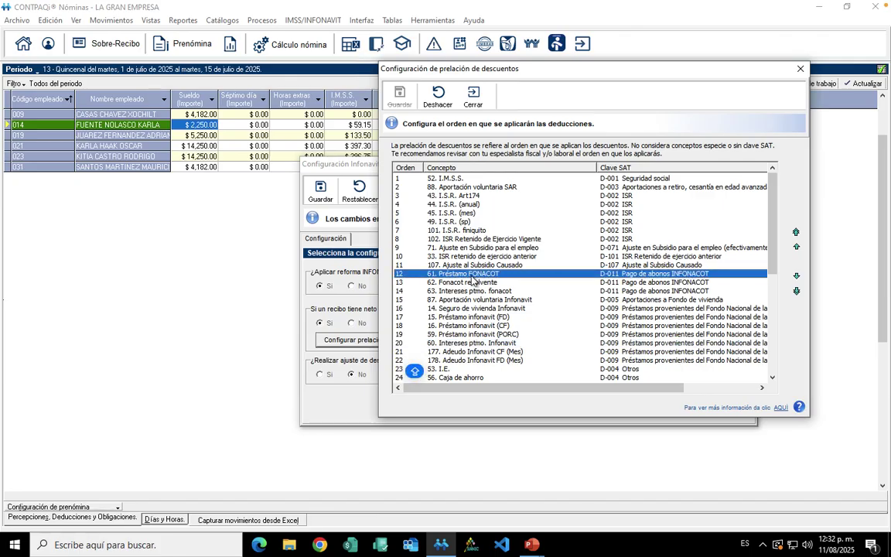
click(475, 344)
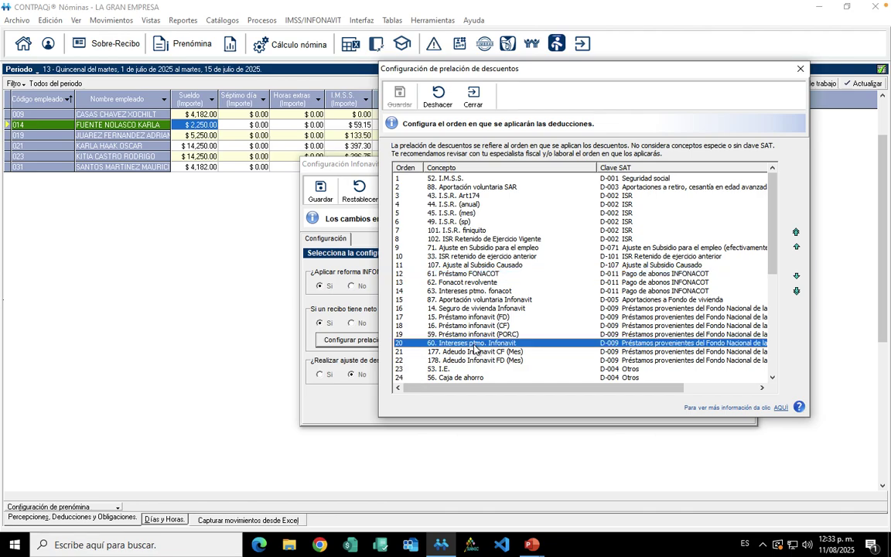
key(Caps_Lock)
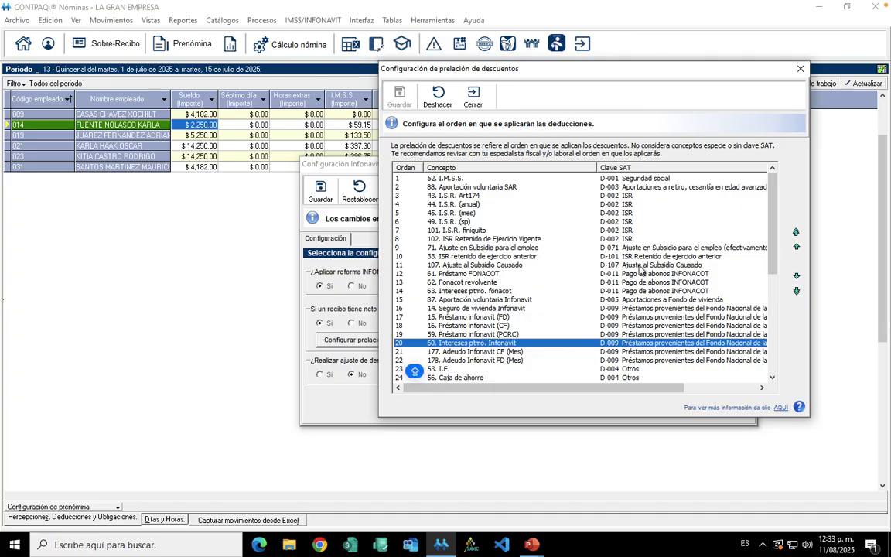
- Check where Adeudo Infonavit CF (Mes) falls in the deduction order, and close the discount precedence configuration
drag(772, 264, 774, 289)
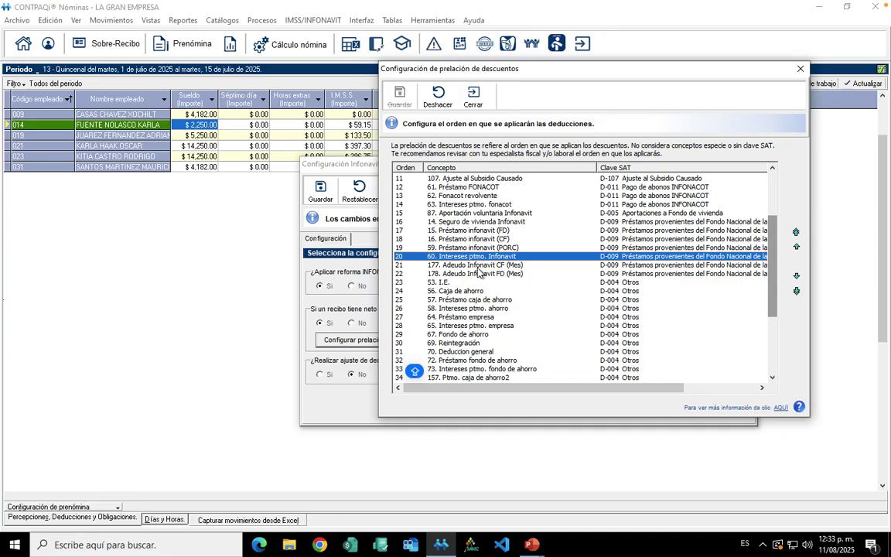
click(433, 264)
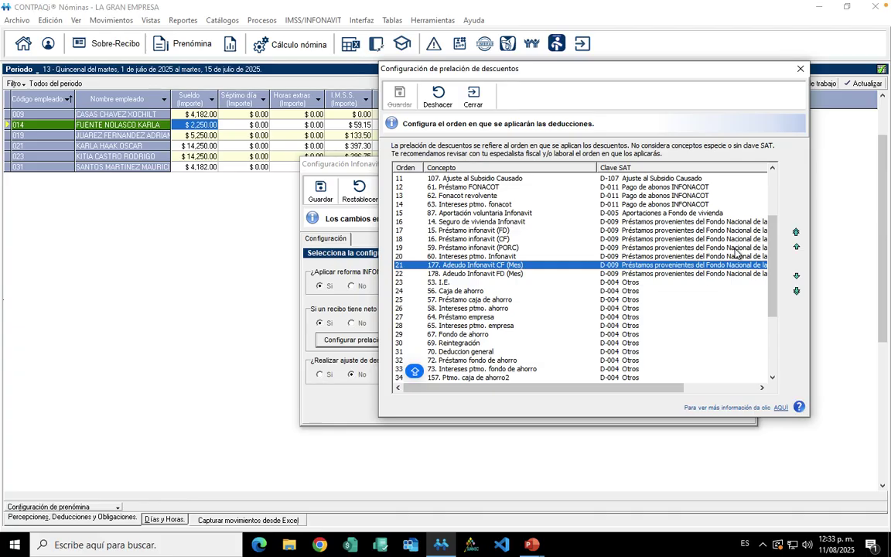
drag(776, 256, 772, 188)
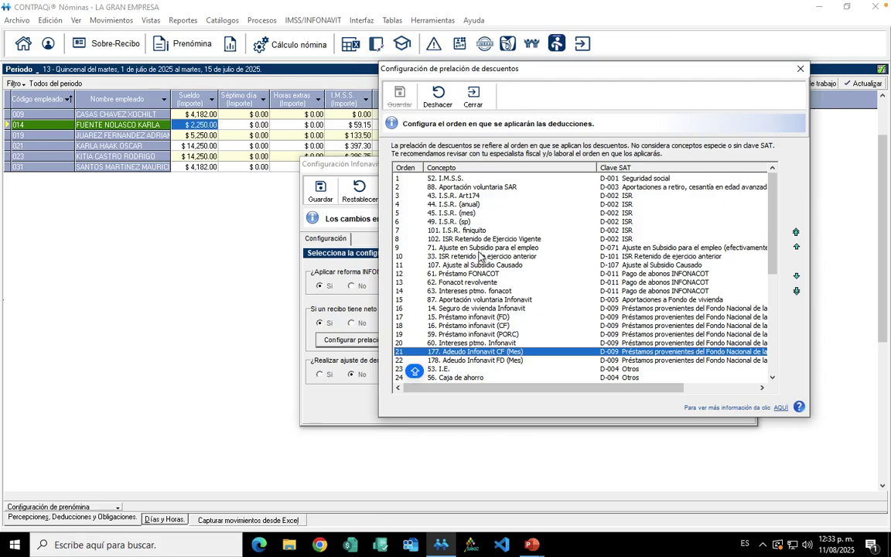
click(474, 97)
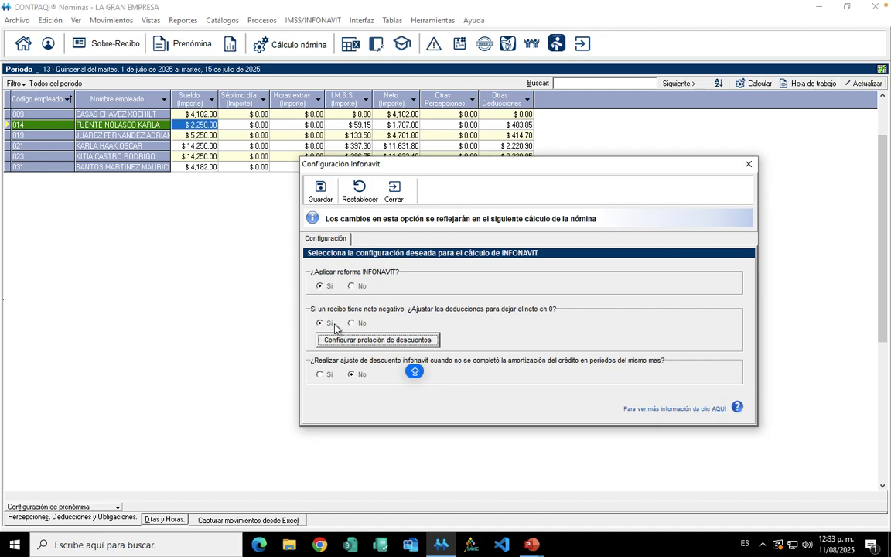
- Save the changed Infonavit calculation configuration and close it
click(319, 193)
click(394, 192)
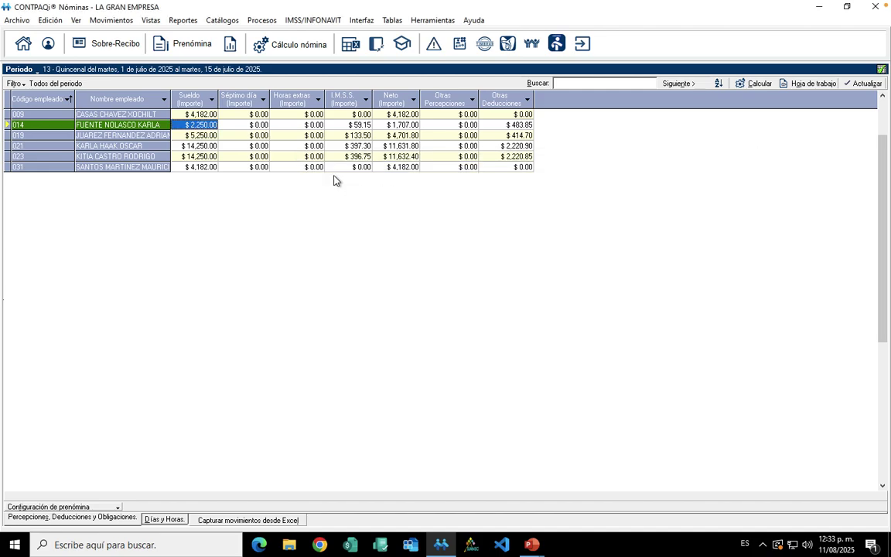
- Open the selected employee's pay slip for period 13 and recalculate the employee's payroll
click(119, 45)
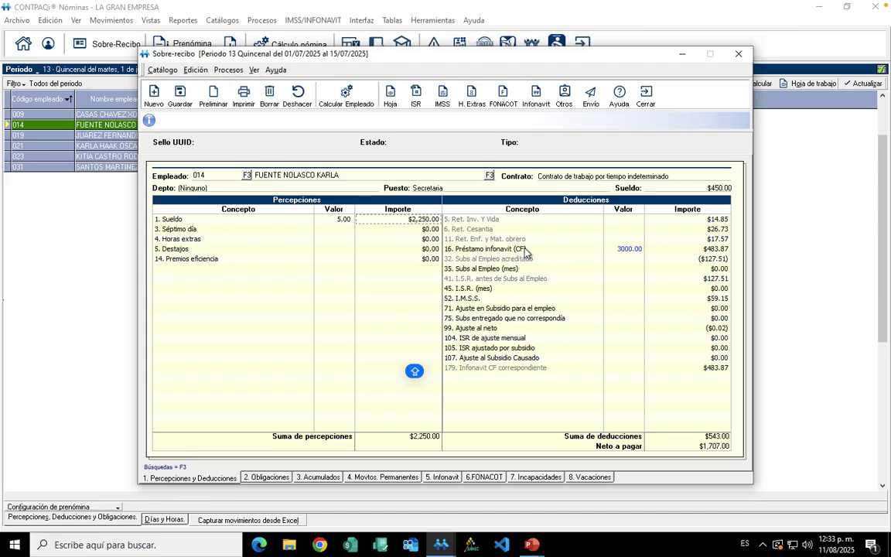
click(348, 96)
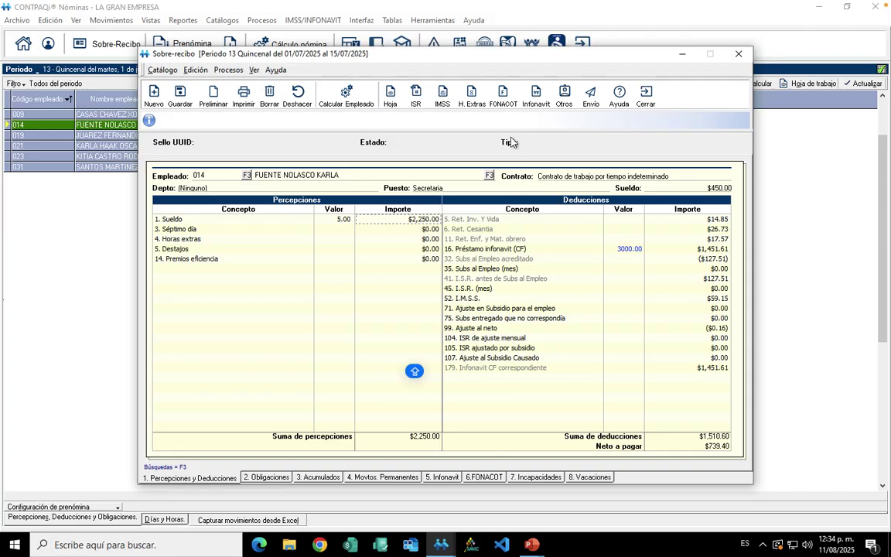
- Create a FONACOT card for the employee with the credit number, the description Fonacot and July (Julio) 2025 as the starting month
click(485, 477)
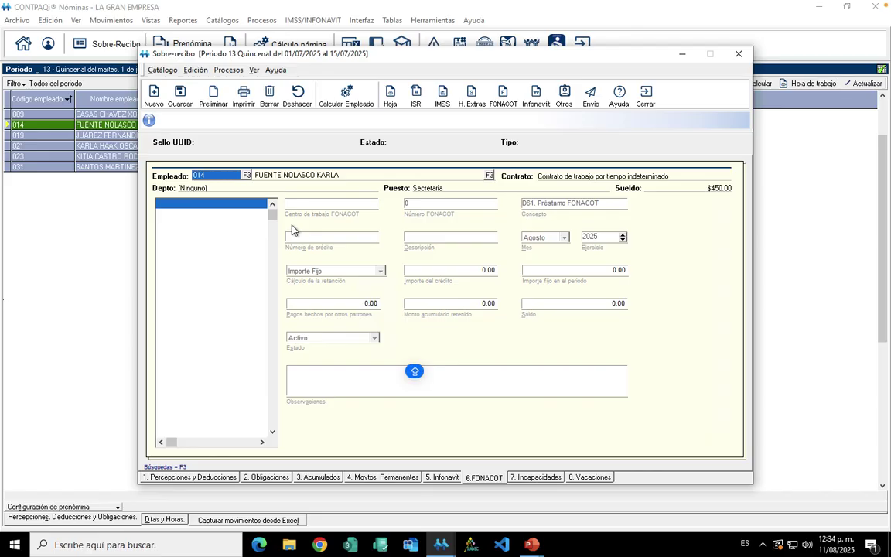
click(153, 94)
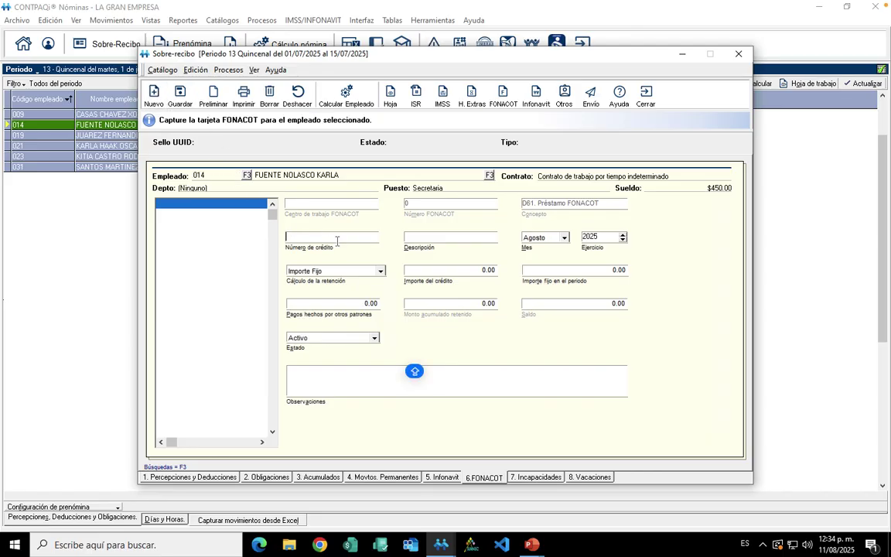
text(343434)
key(Tab)
text(fONACOT)
key(Tab)
key(alt+Down)
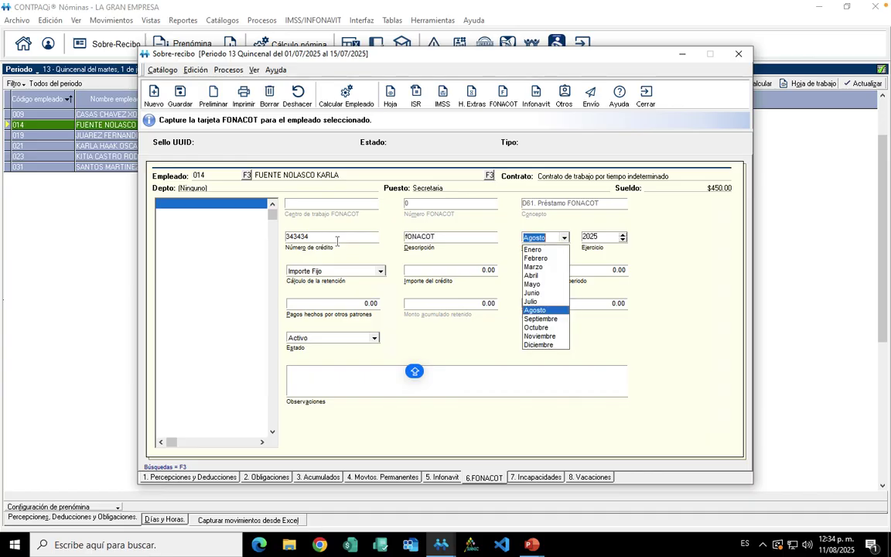
key(Up)
key(shift+Tab)
key(Caps_Lock)
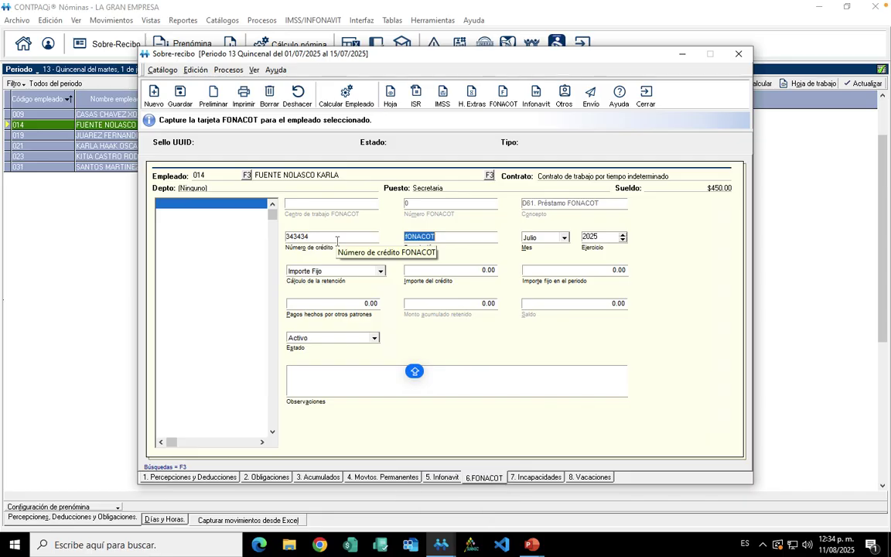
text(Fonacot)
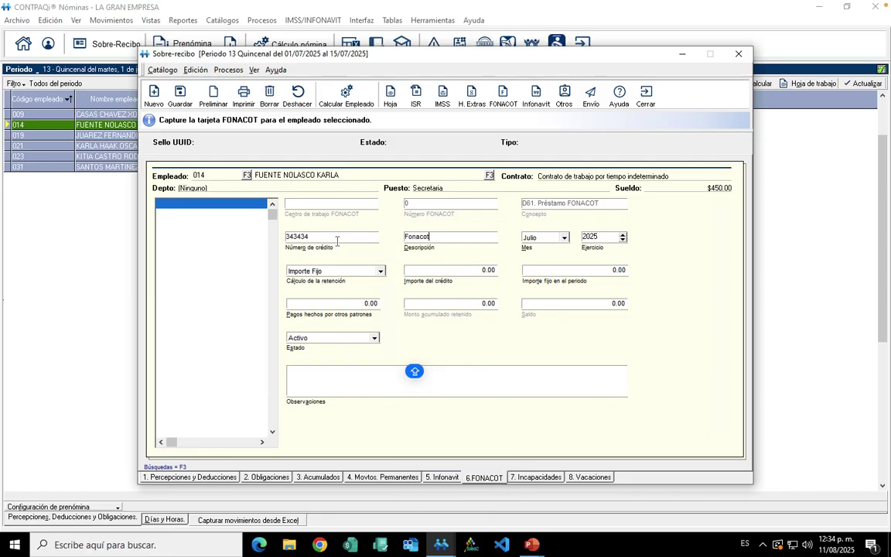
- Set the FONACOT credit amount to 35,000 and the amount withheld to 5,000, leaving the card active
key(Tab)
key(Tab)
key(Tab)
key(Tab)
text(350,000)
key(Tab)
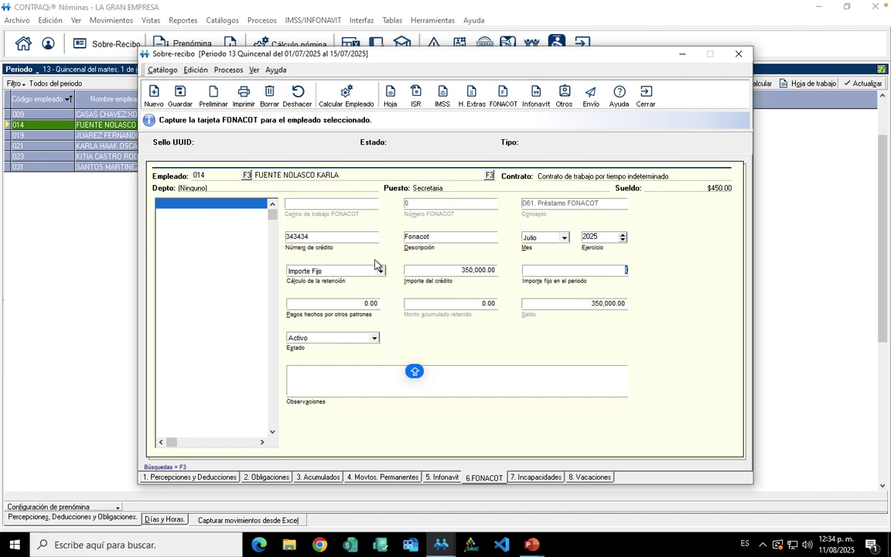
key(shift+Tab)
text(35000)
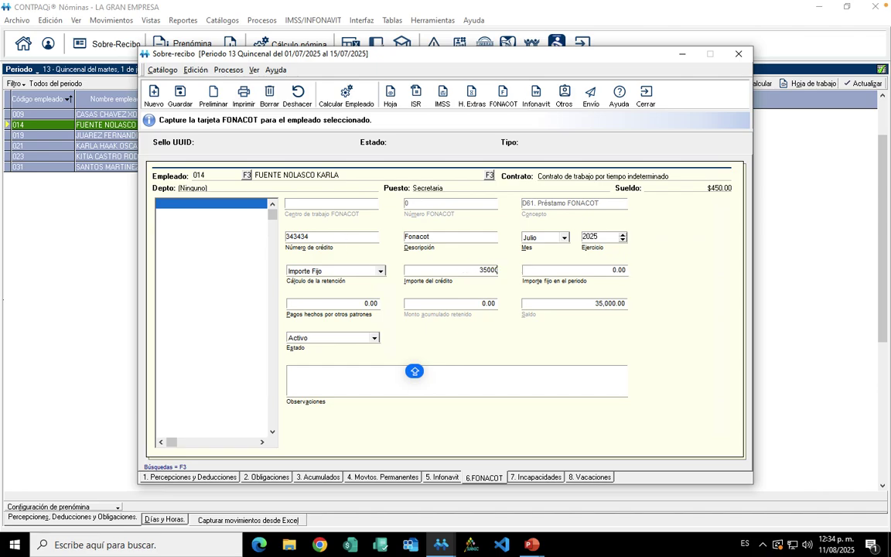
key(Tab)
text(5000)
key(Tab)
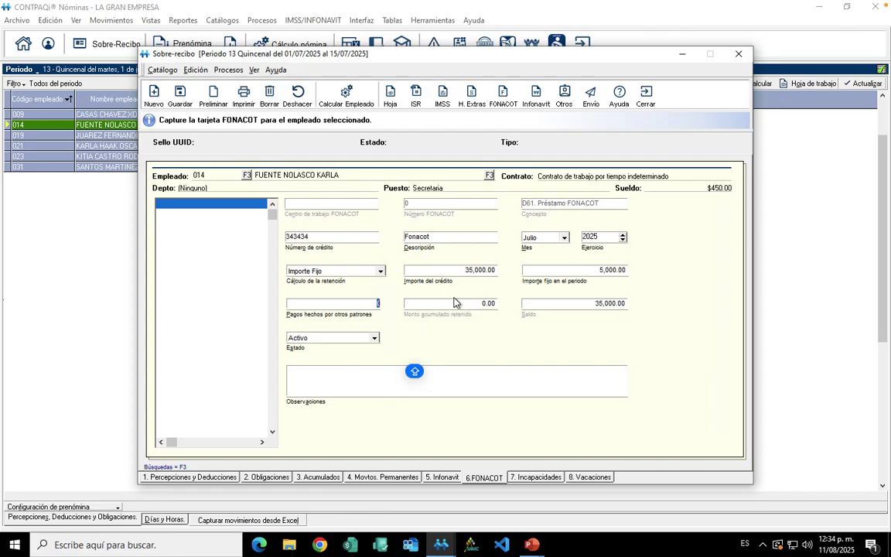
key(Tab)
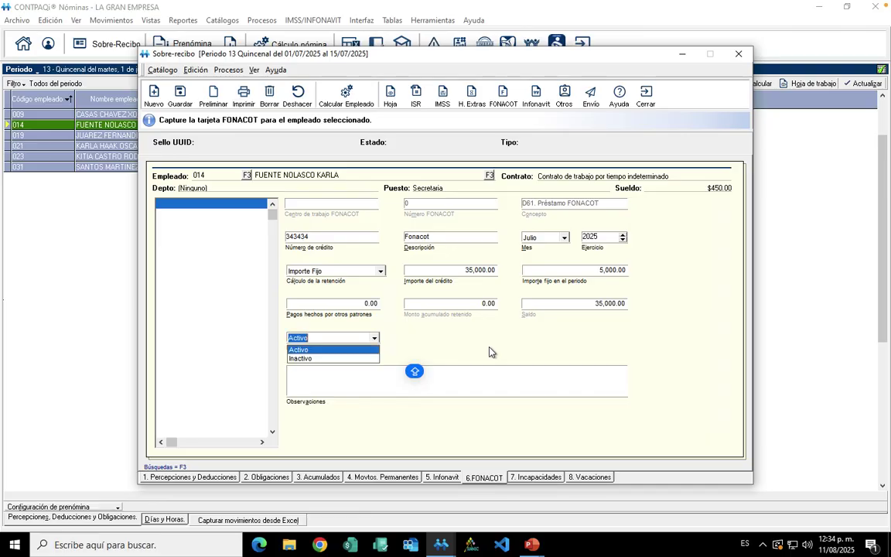
key(Tab)
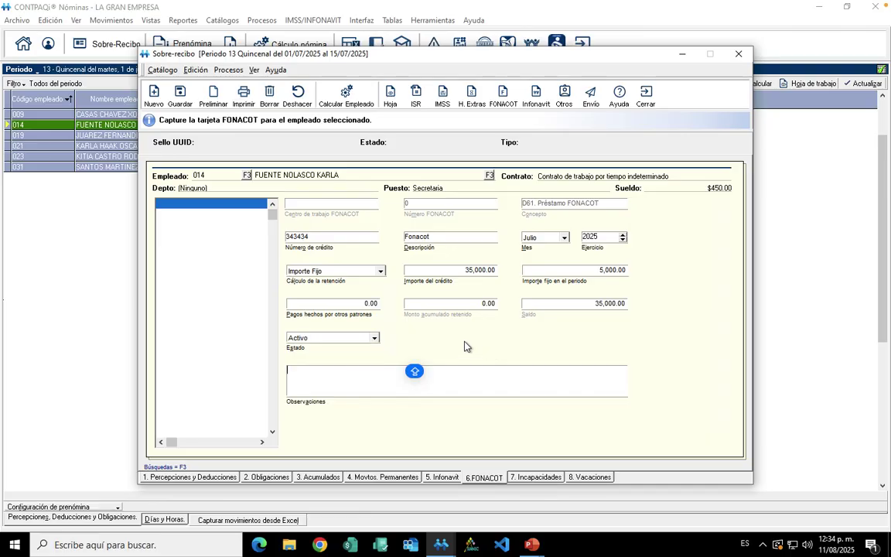
- Set the FONACOT withholding calculation to Proporción a dias trabajados and save the card
click(379, 271)
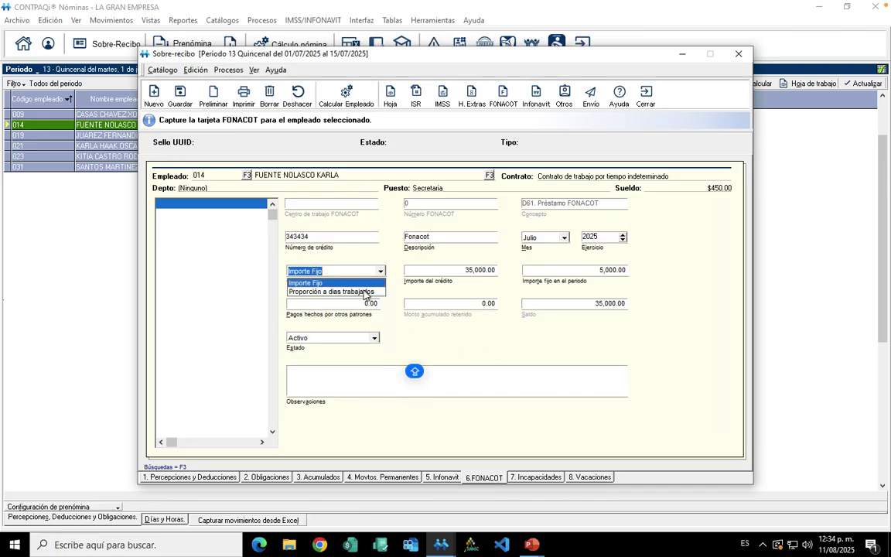
click(363, 291)
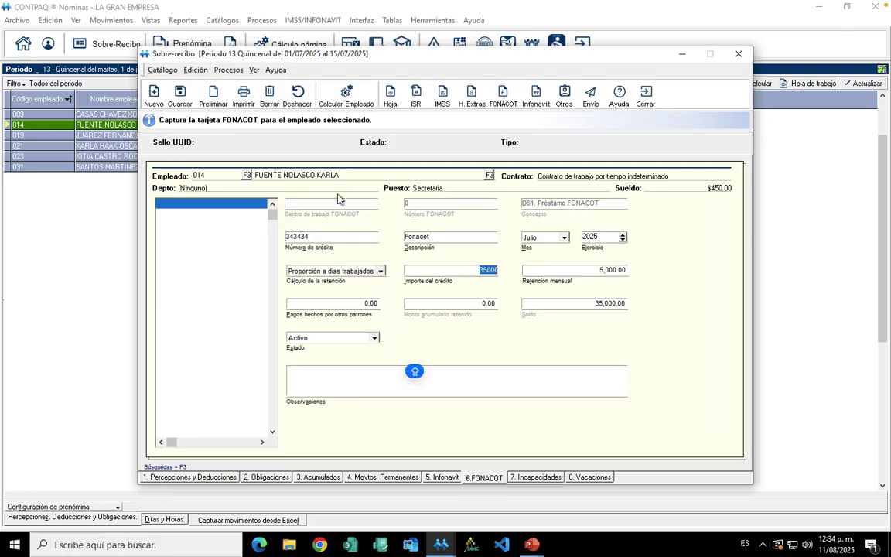
click(180, 96)
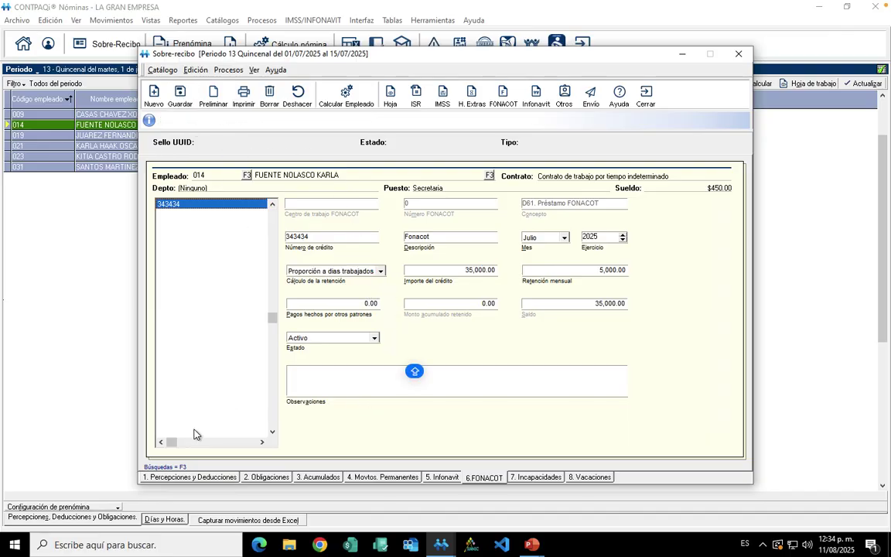
- Recalculate the employee's perceptions and deductions with the FONACOT loan included, and close the pay slip
click(190, 477)
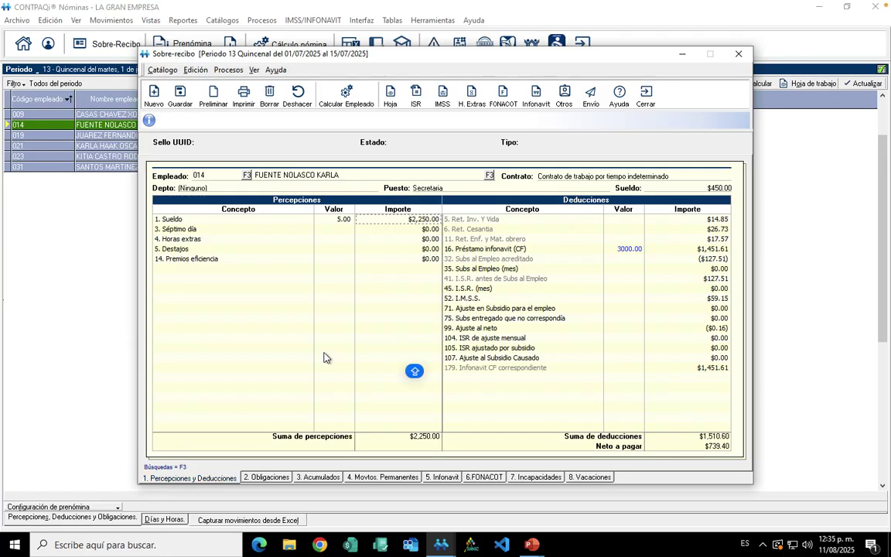
click(348, 95)
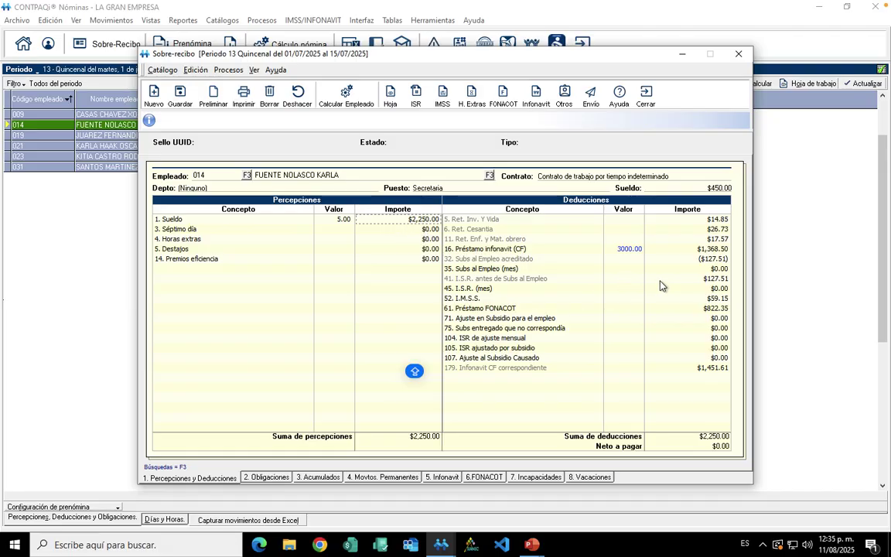
click(650, 97)
- Set the negative-net deduction adjustment to No in the Infonavit calculation configuration, then save and close it
click(317, 21)
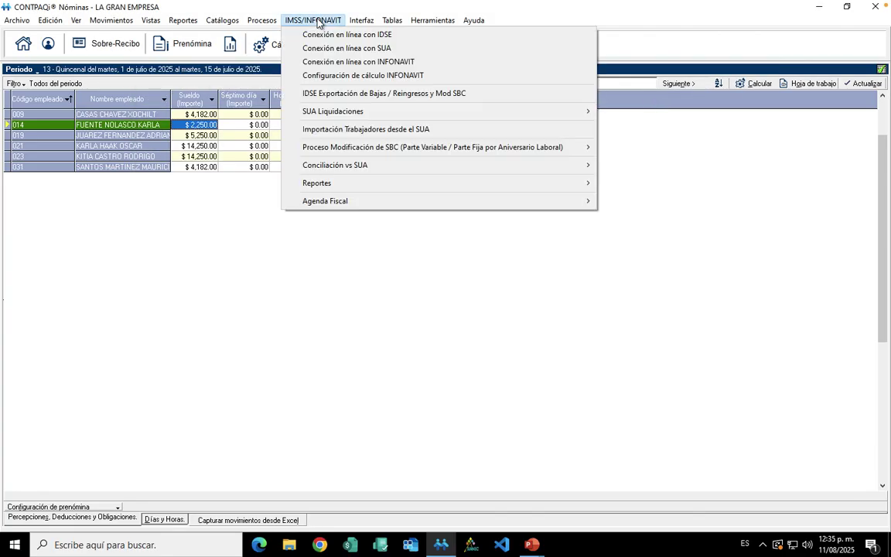
click(364, 75)
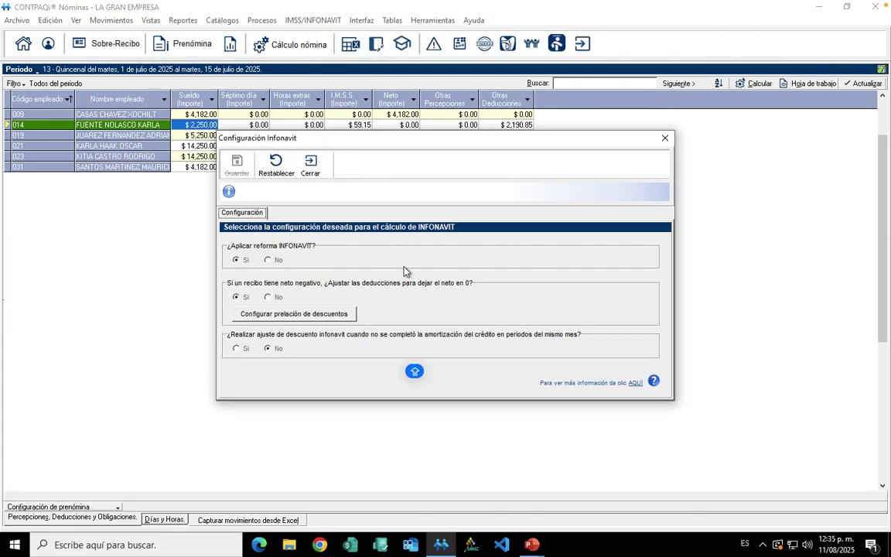
click(268, 298)
click(237, 166)
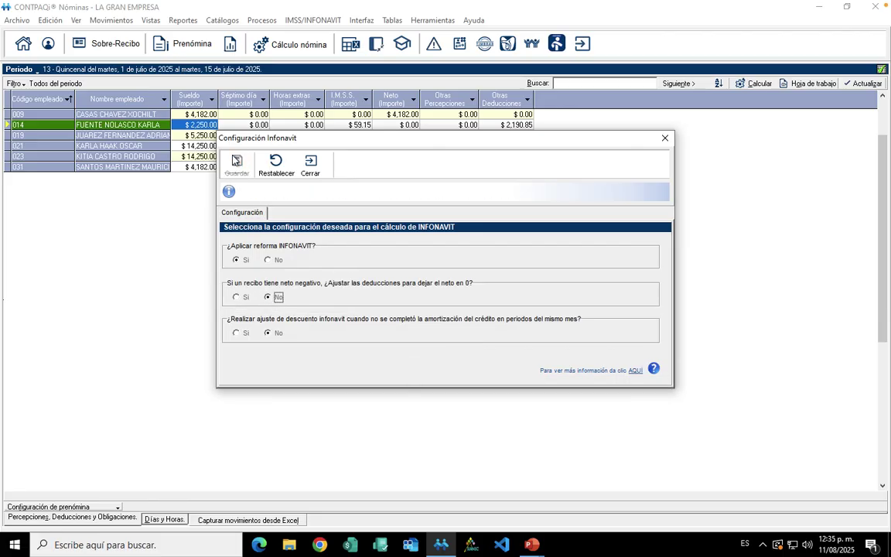
click(310, 164)
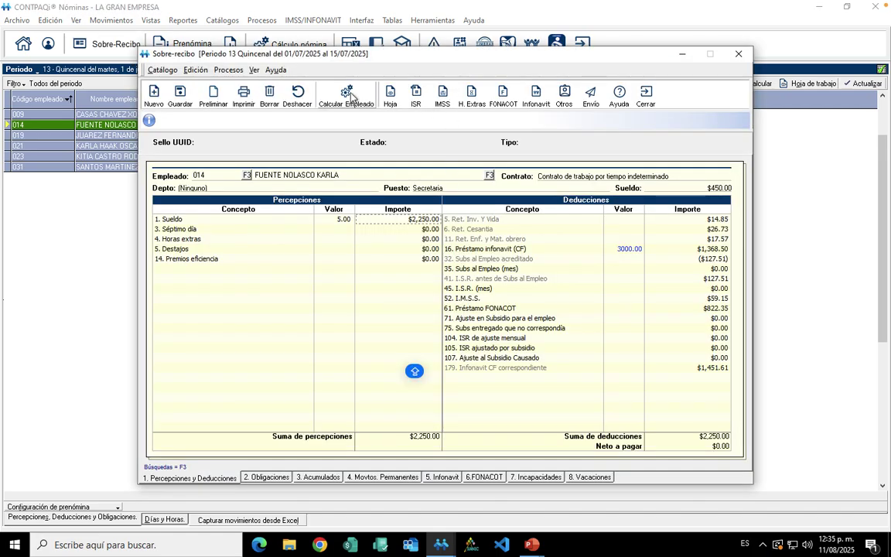
- Recalculate the employee's pay slip without the net adjustment, check the deductions and net pay, and close it
click(351, 97)
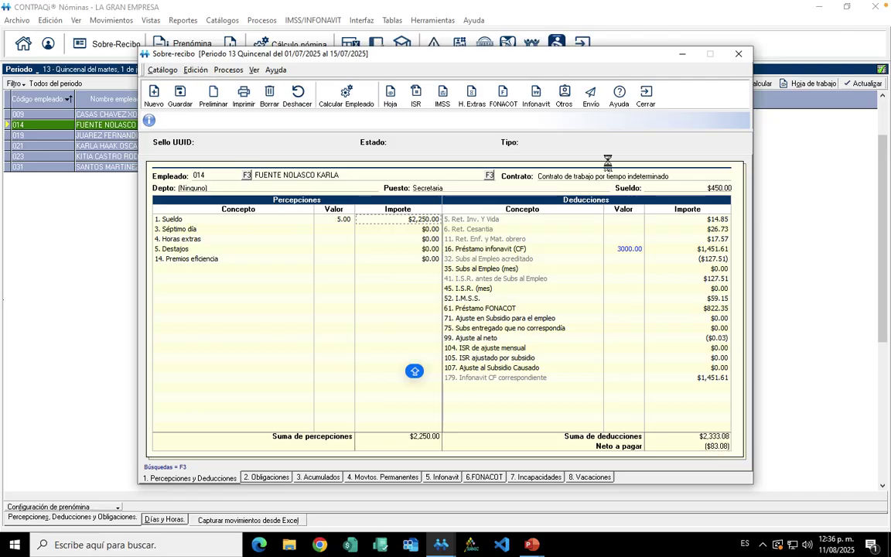
drag(555, 63, 602, 62)
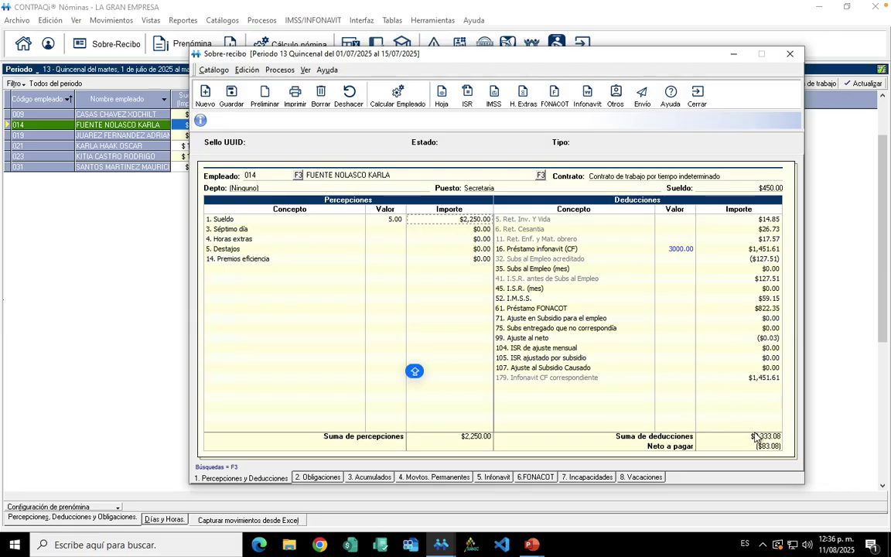
click(699, 96)
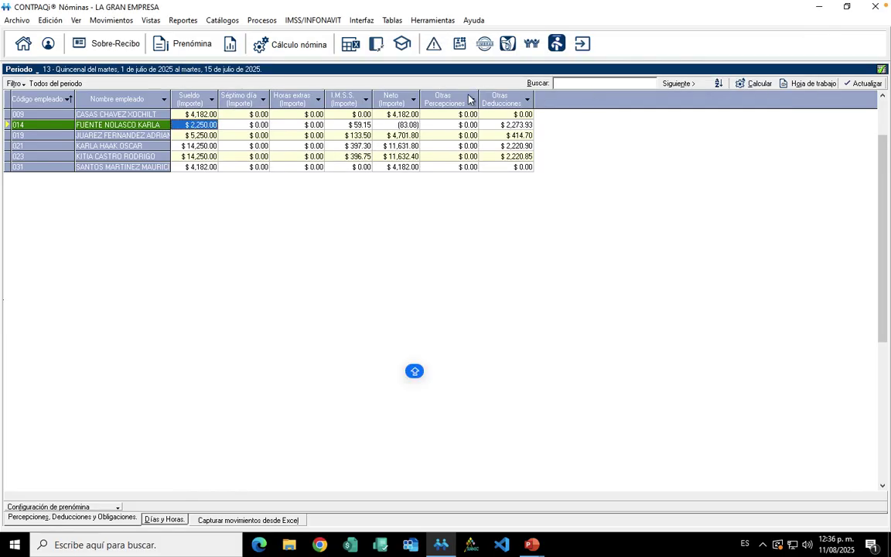
- Set the negative-net deduction adjustment back to Si in the Infonavit calculation configuration, then save and close it
click(312, 21)
click(343, 76)
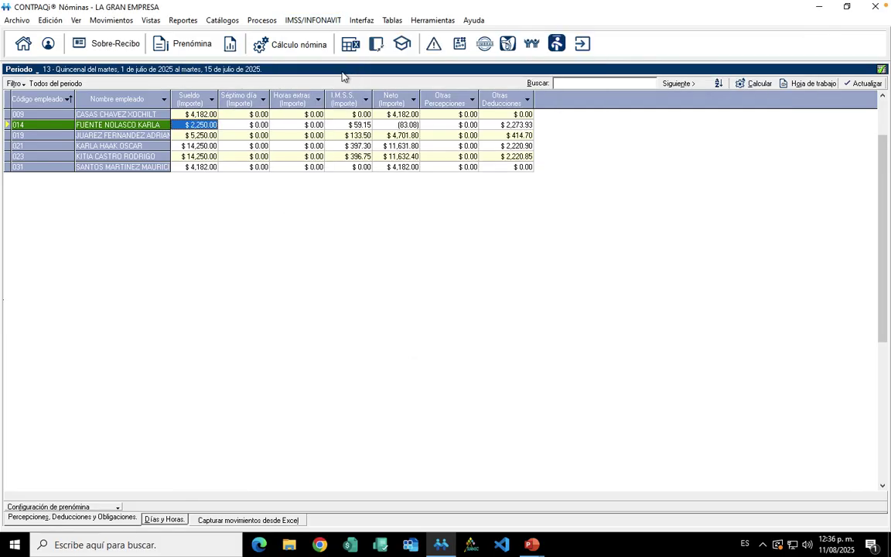
click(236, 305)
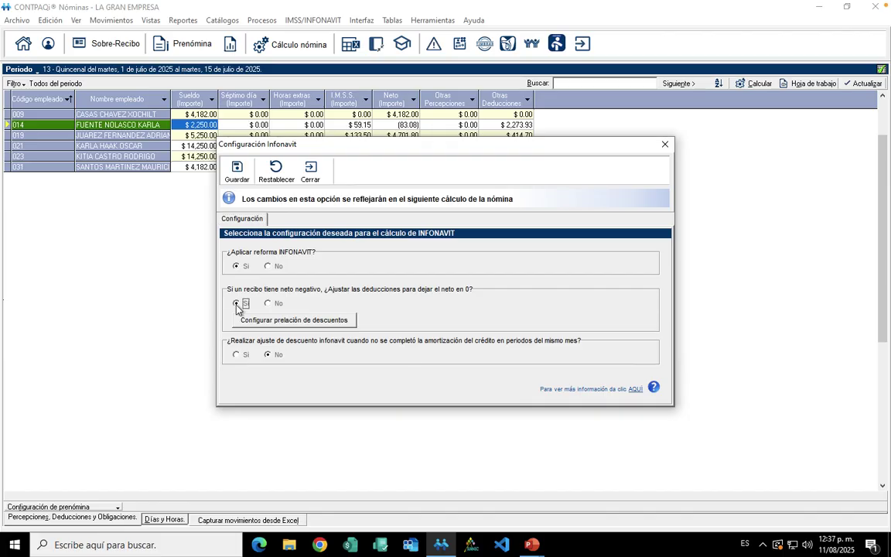
click(238, 172)
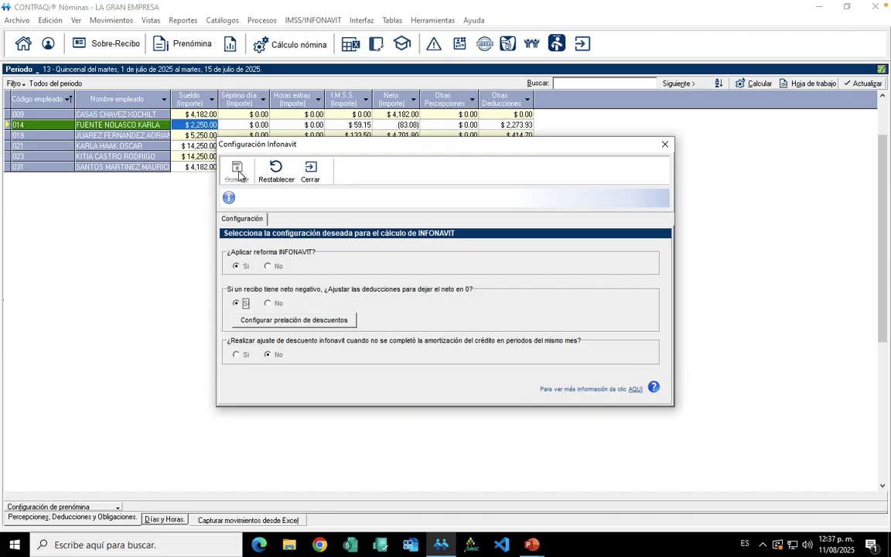
click(309, 172)
- Reopen the employee's pay slip and recalculate it with the net adjustment active
click(113, 48)
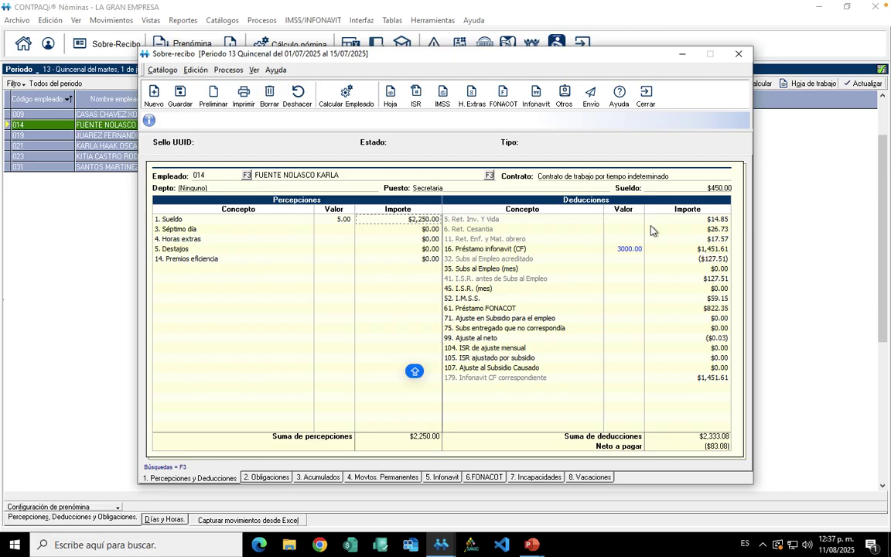
click(359, 99)
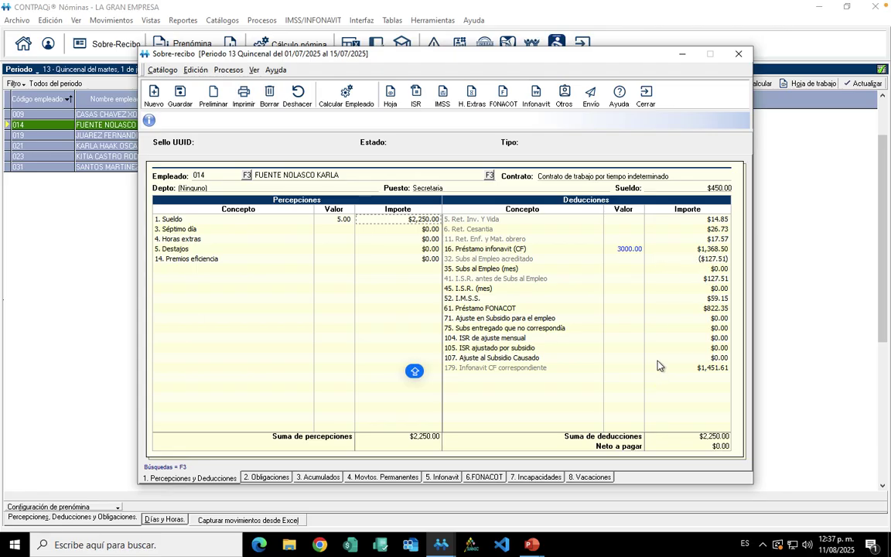
- Examine the adjusted amount and period balance in the details of concept 179, Infonavit CF correspondiente, and close them
click(496, 370)
double_click(510, 374)
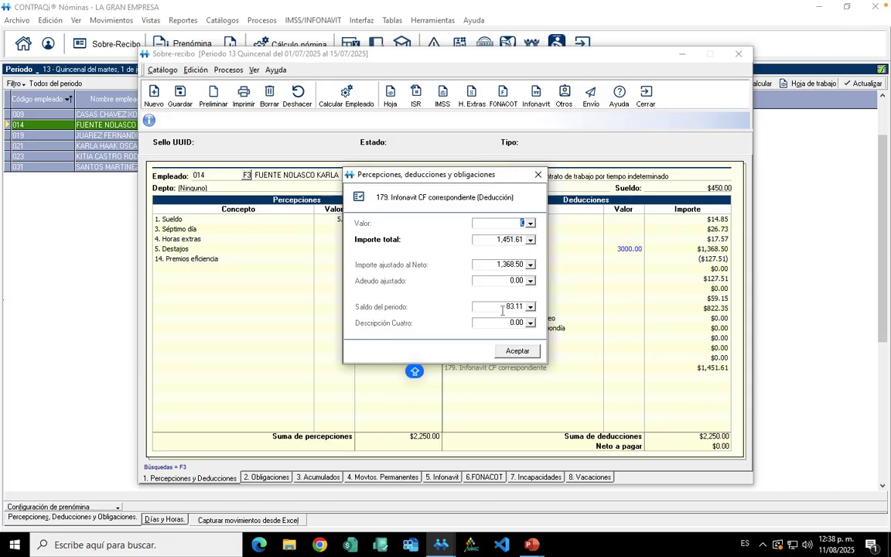
click(517, 351)
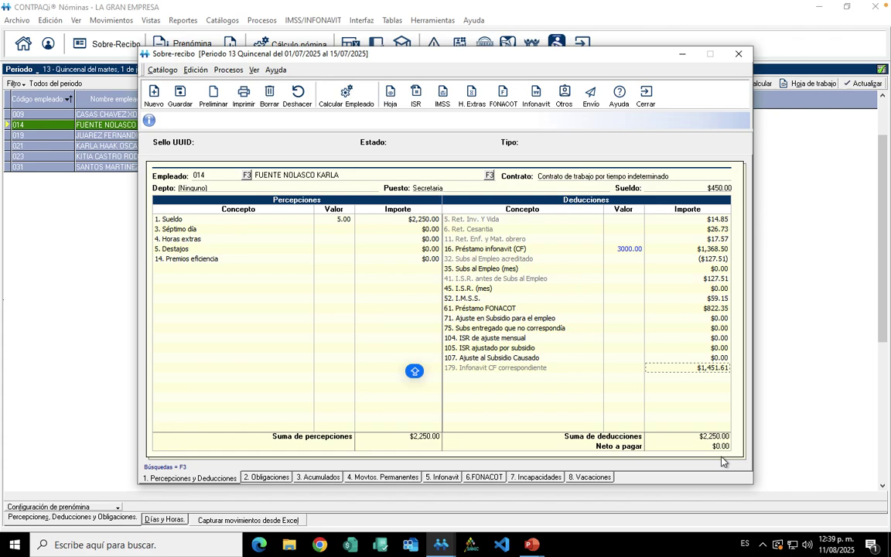
- Switch to the PowerPoint slide show and go back to the Escenarios a considerar slide
key(alt+Tab)
key(alt+Tab)
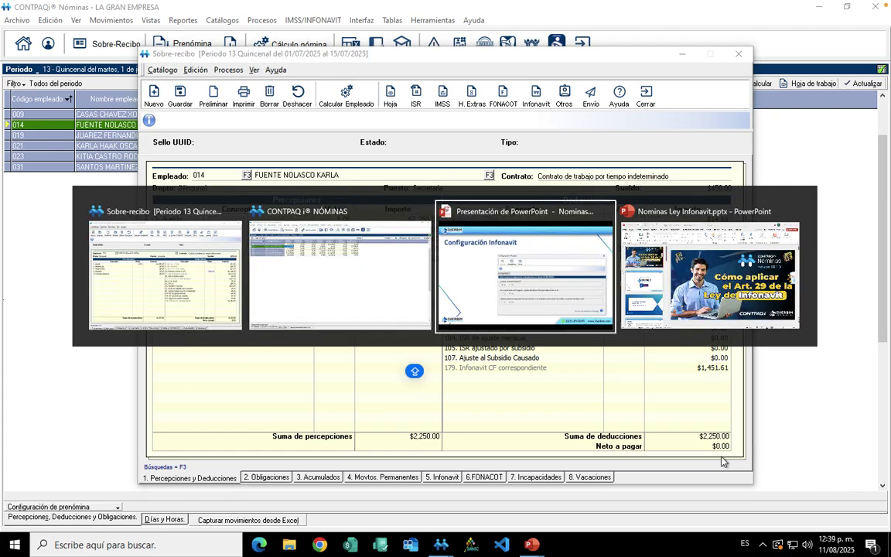
key(Right)
key(Left)
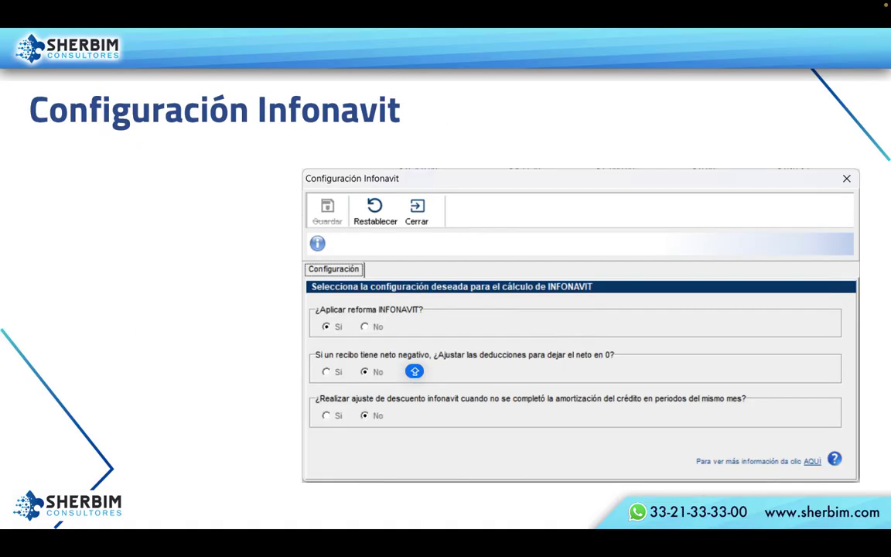
key(Left)
key(Left)
key(Right)
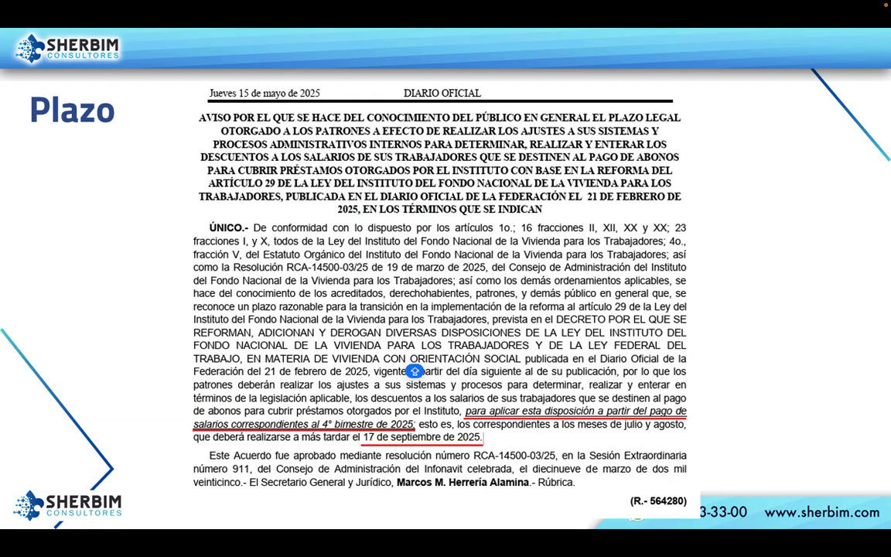
key(Right)
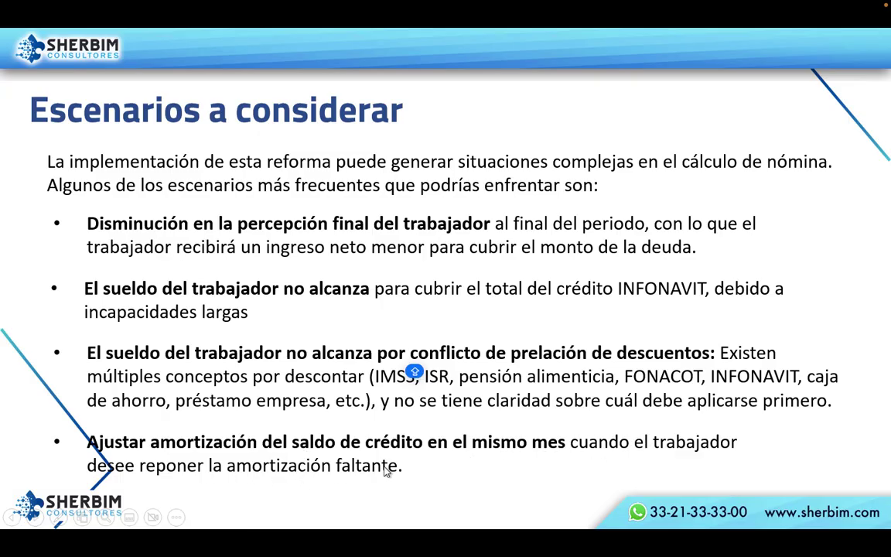
- Close the employee's pay slip in CONTPAQi Nóminas and switch to the PowerPoint slide show's Configuración Infonavit callout about deducting the debt in following periods
key(alt+Tab)
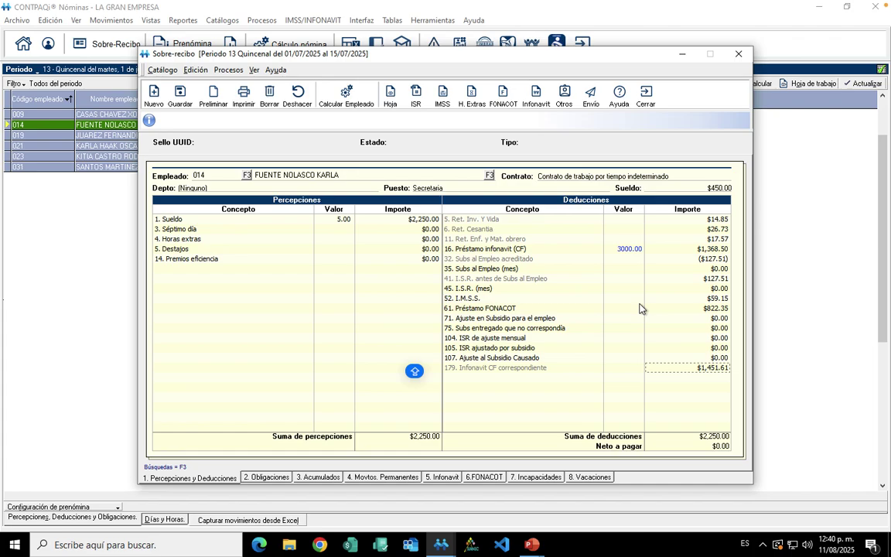
click(646, 99)
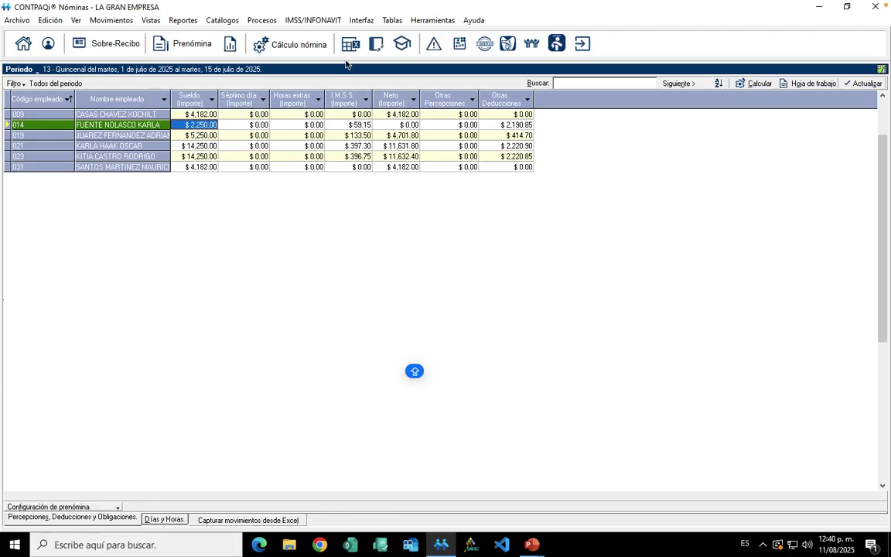
key(alt+Tab)
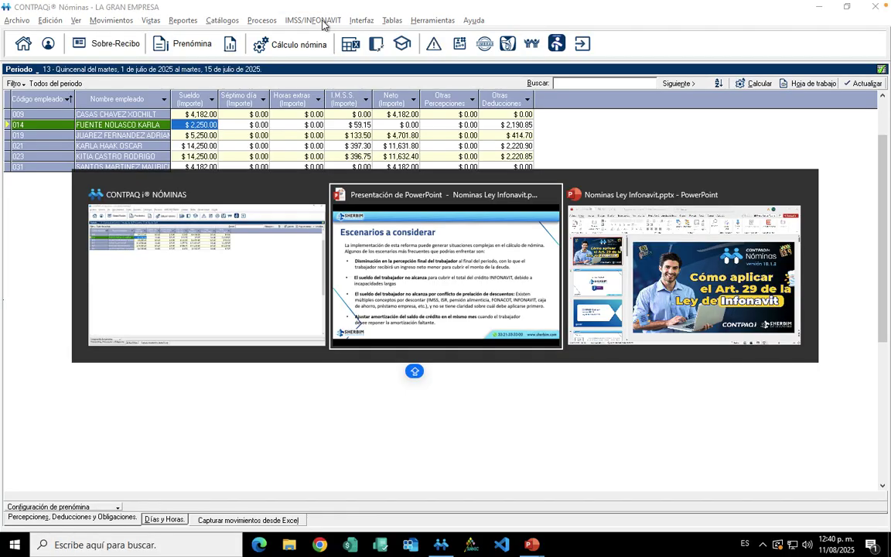
key(Left)
key(Right)
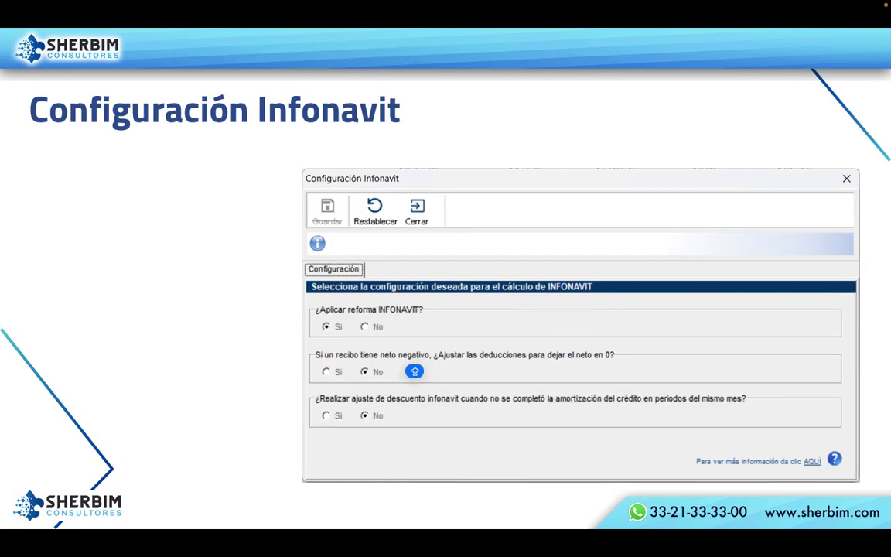
key(Right)
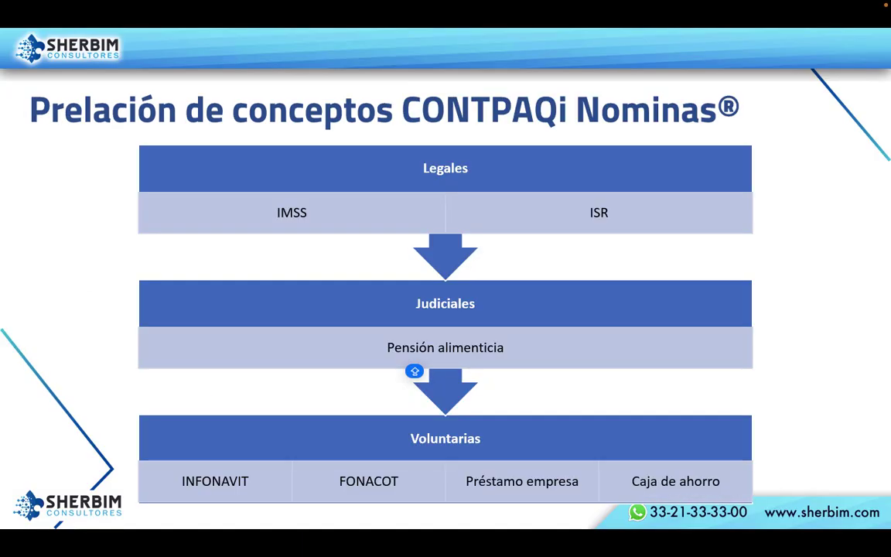
key(Left)
key(Right)
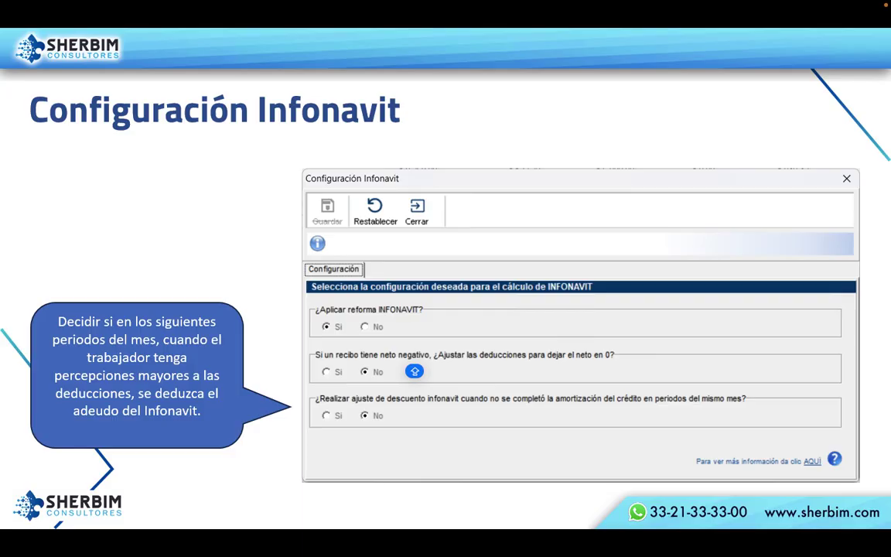
- Switch to CONTPAQi Nóminas and run the process that updates accumulated amounts and advances payroll to period 14, skipping the company backup
key(alt+Tab)
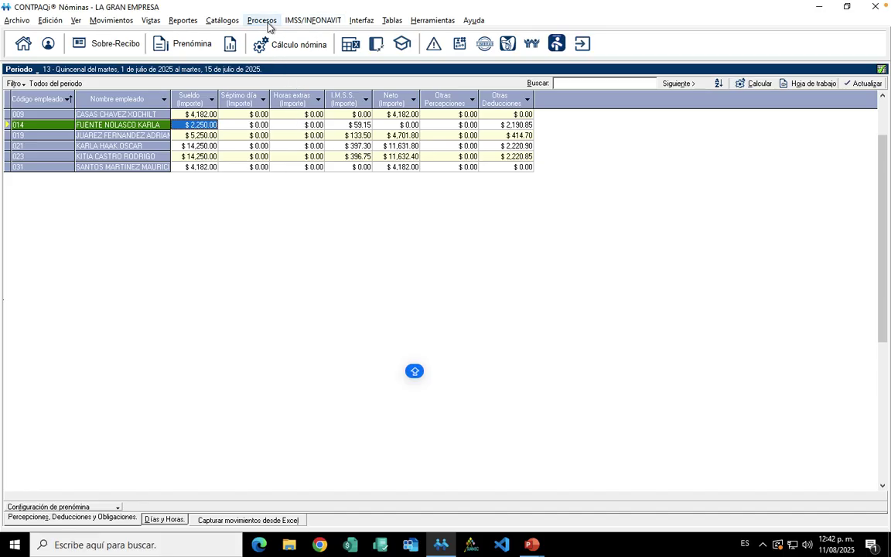
click(262, 20)
click(291, 52)
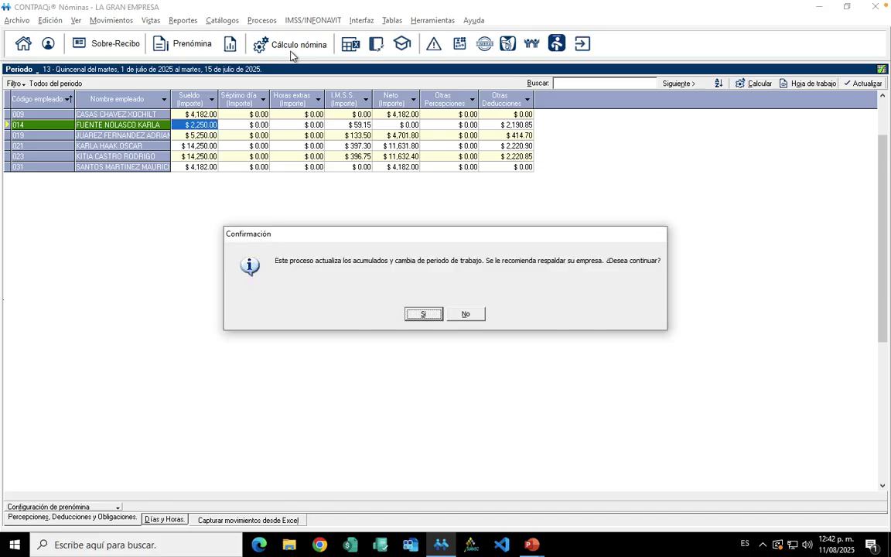
click(423, 315)
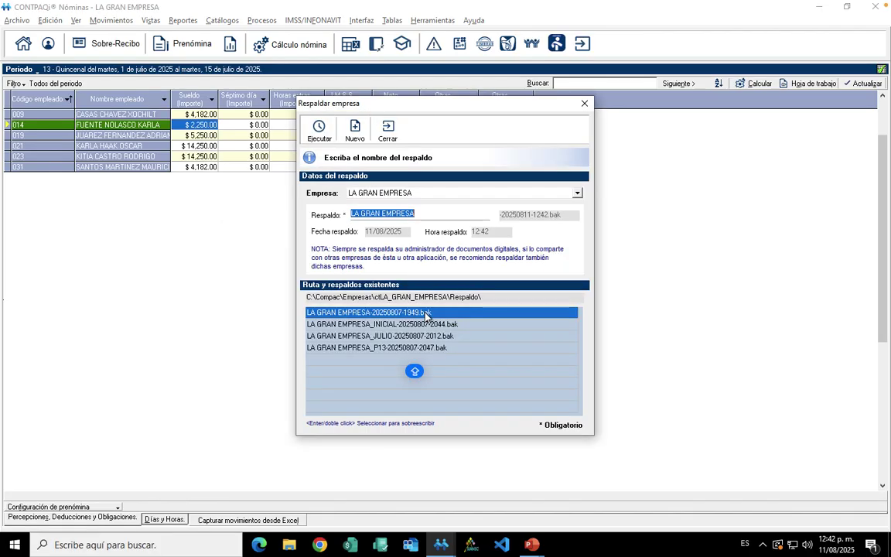
click(388, 130)
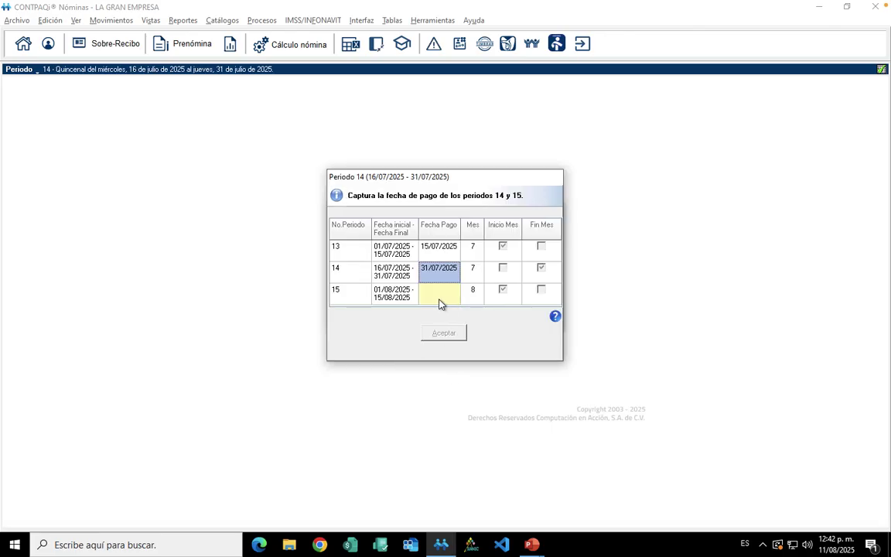
- Set the payment date of period 15 to 15/08/2025, accept it and dismiss the IMSS notices list without running any report
click(440, 304)
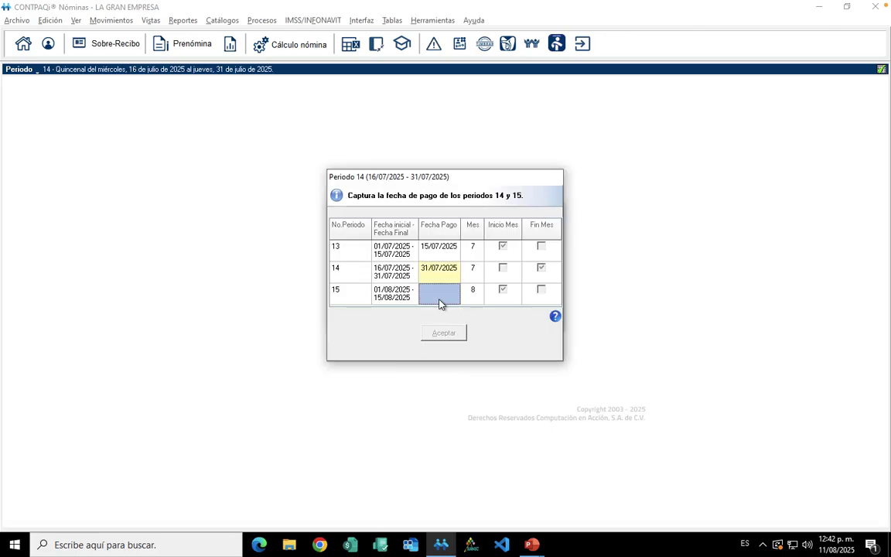
text(15/)
text(08)
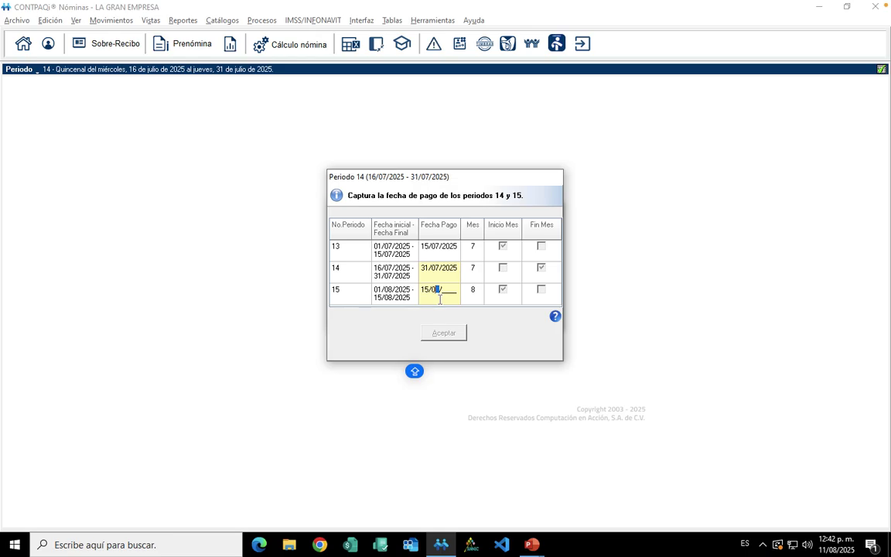
text(2025)
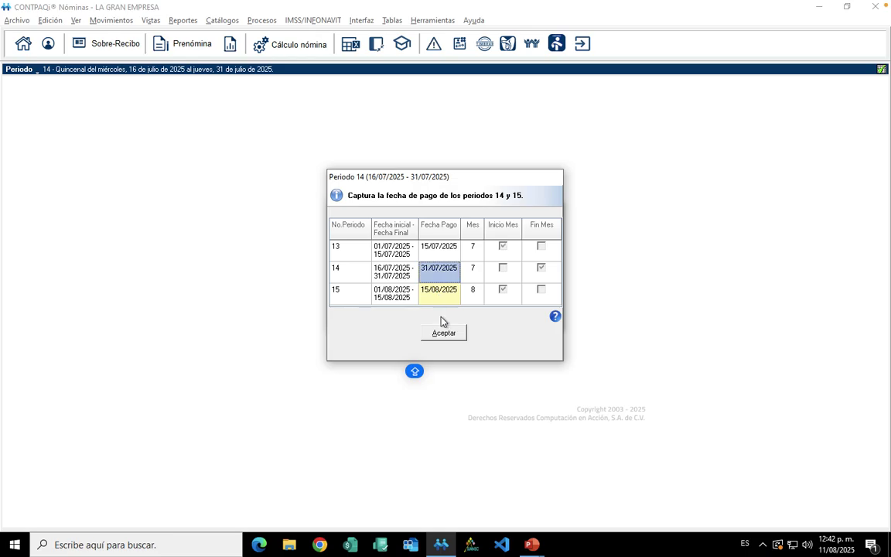
click(453, 337)
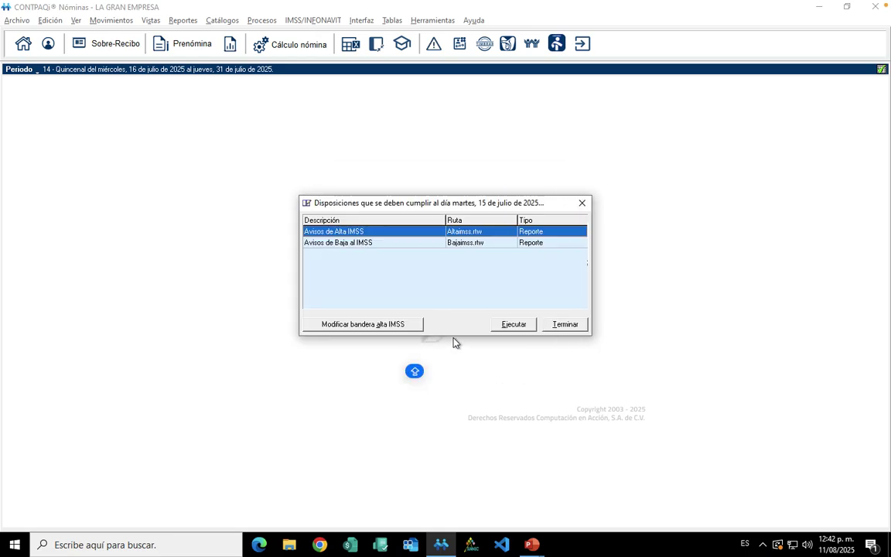
click(564, 326)
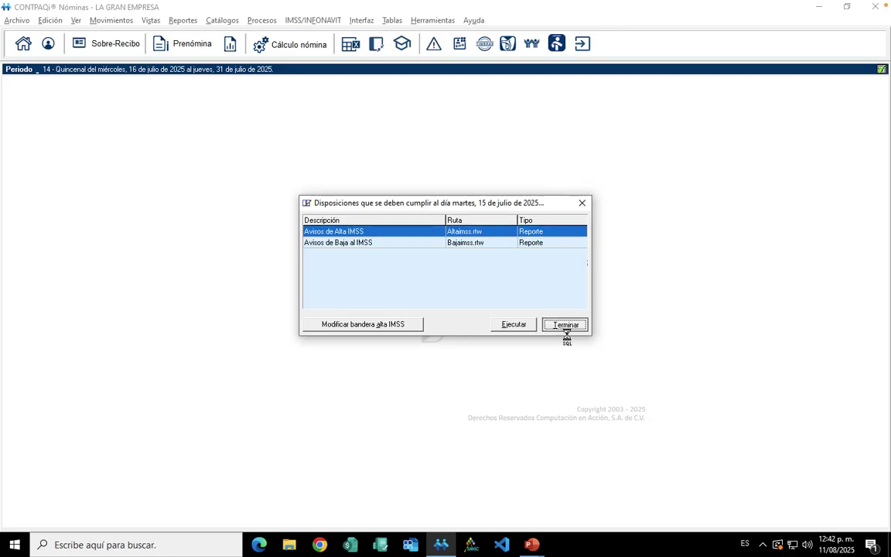
- Open the period 14 pre-payroll and calculate the payroll for the employees still missing calculation
click(288, 44)
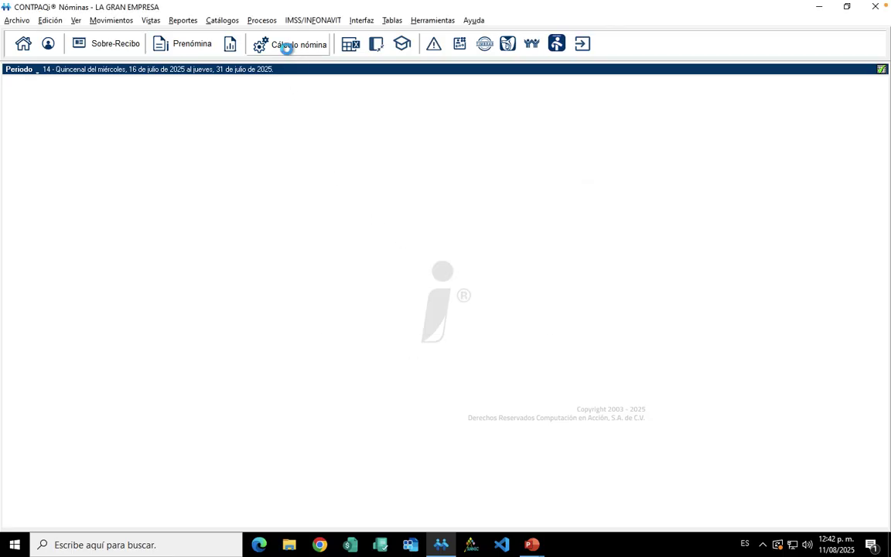
click(475, 354)
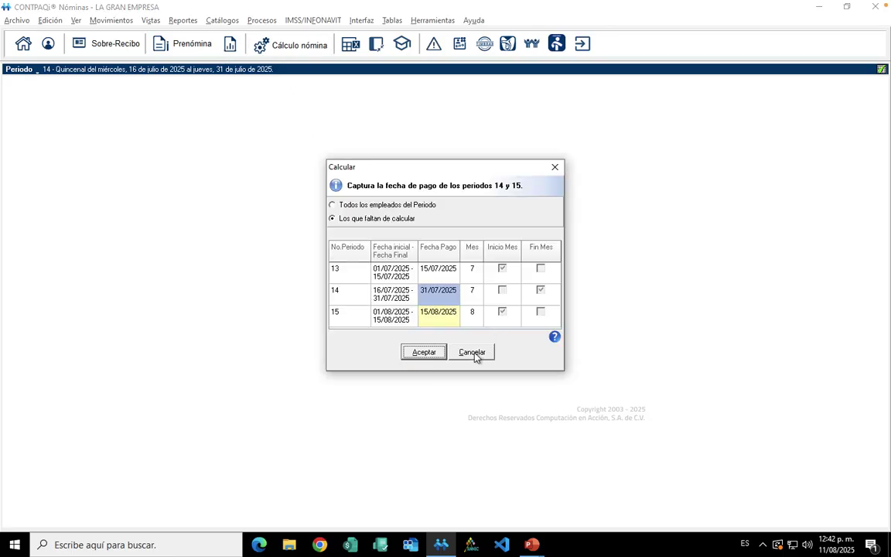
click(190, 48)
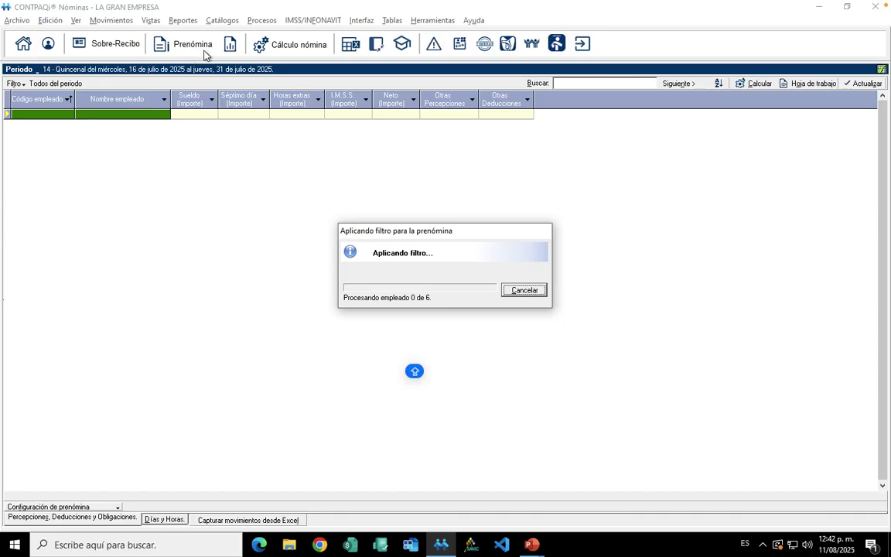
click(286, 50)
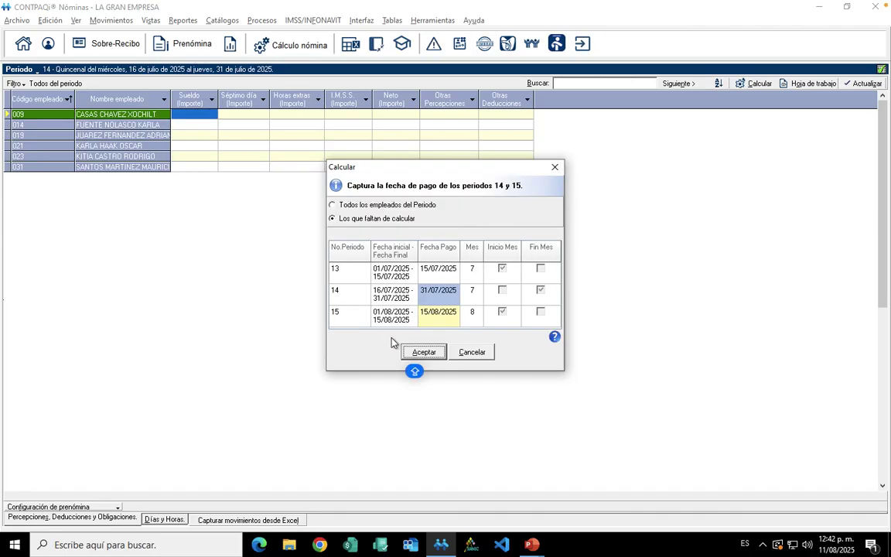
click(423, 353)
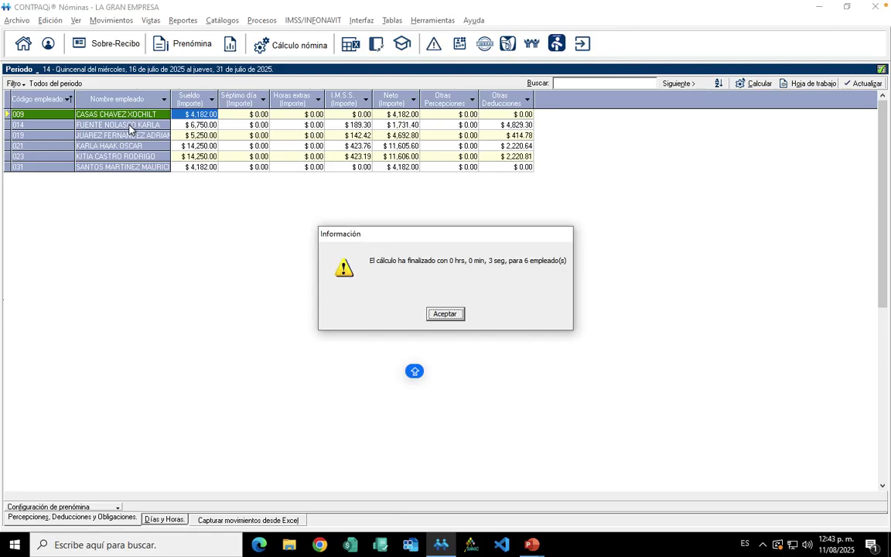
click(434, 314)
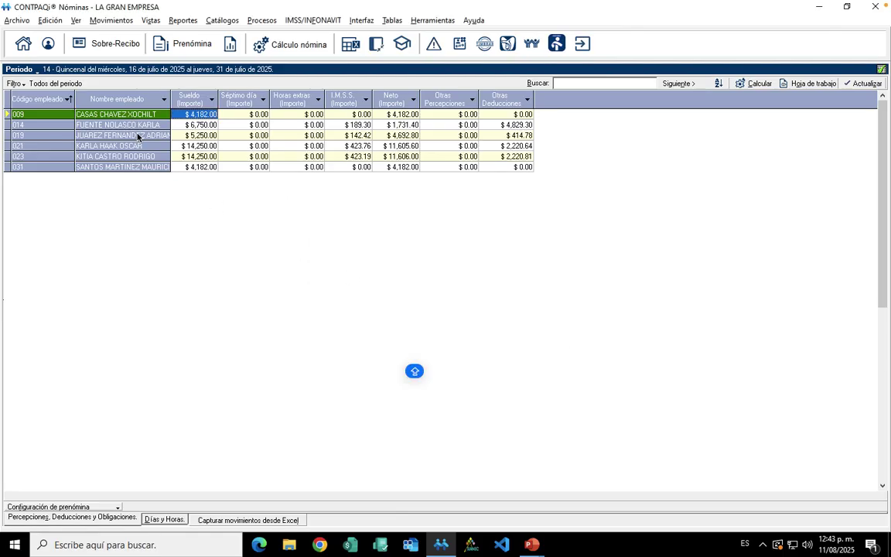
- Examine the Infonavit and FONACOT deductions on the second listed employee's period 14 pay slip, and close it
click(122, 124)
click(112, 46)
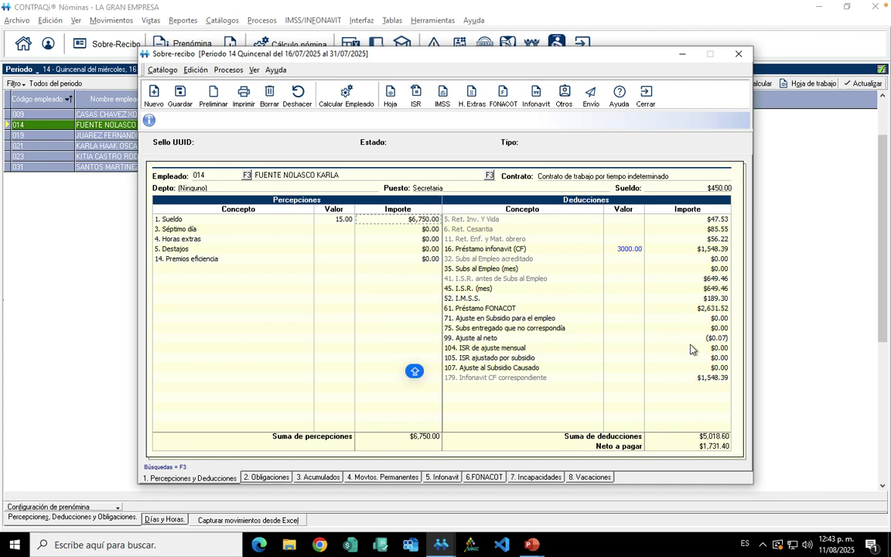
click(647, 96)
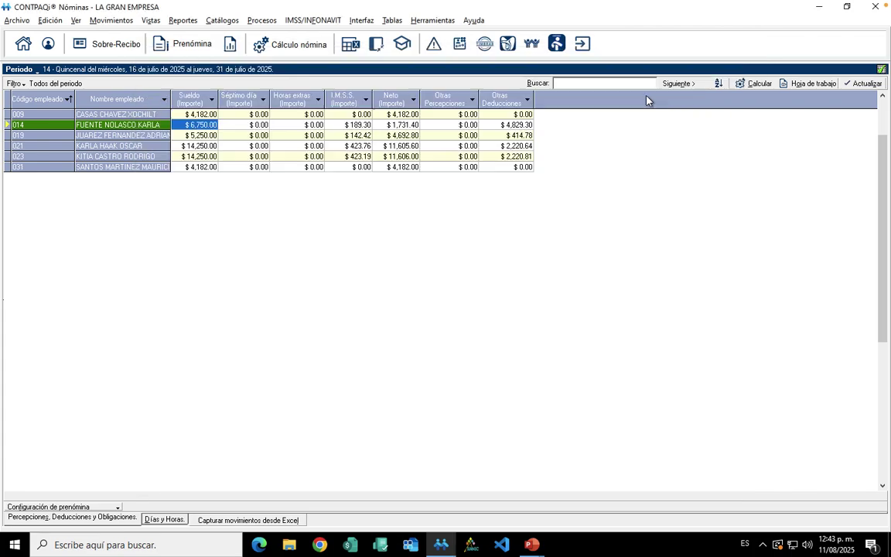
- Set the Infonavit discount adjustment for incomplete amortization in periods of the same month to Si, then save and close the configuration
click(297, 20)
click(297, 74)
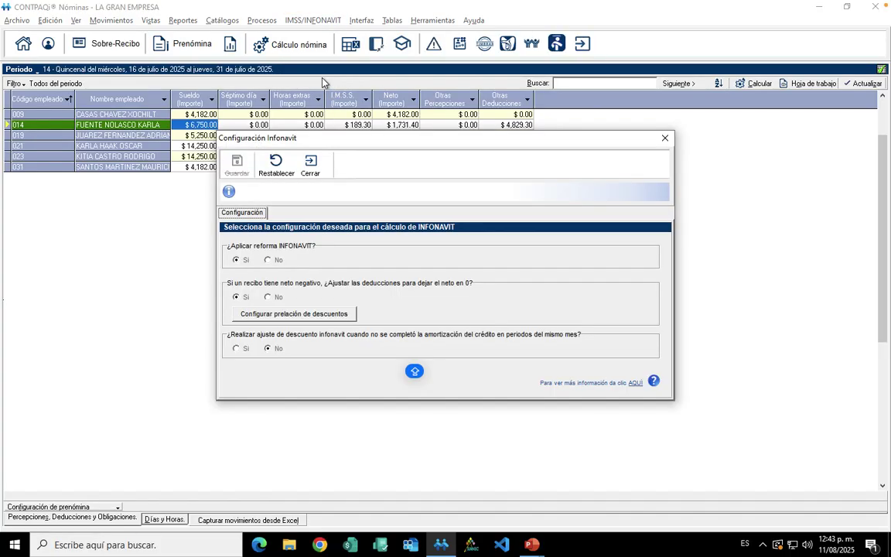
click(237, 348)
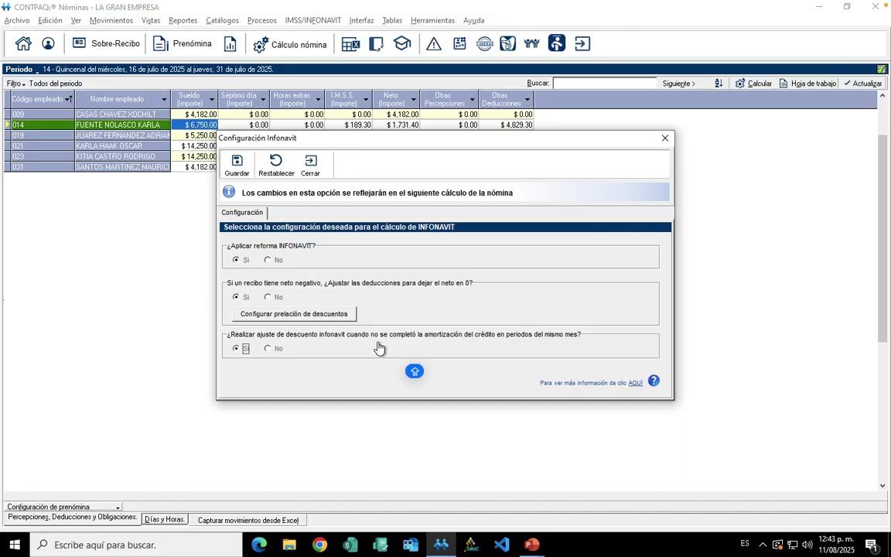
click(236, 164)
click(310, 166)
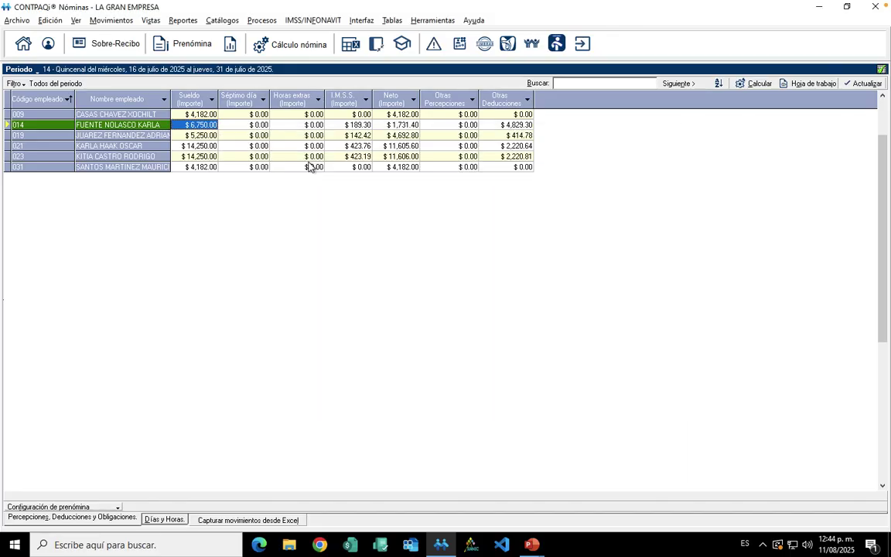
- Recalculate the same employee's period 14 pay slip with the same-month adjustment active, then close it and switch to the PowerPoint slide show
click(113, 54)
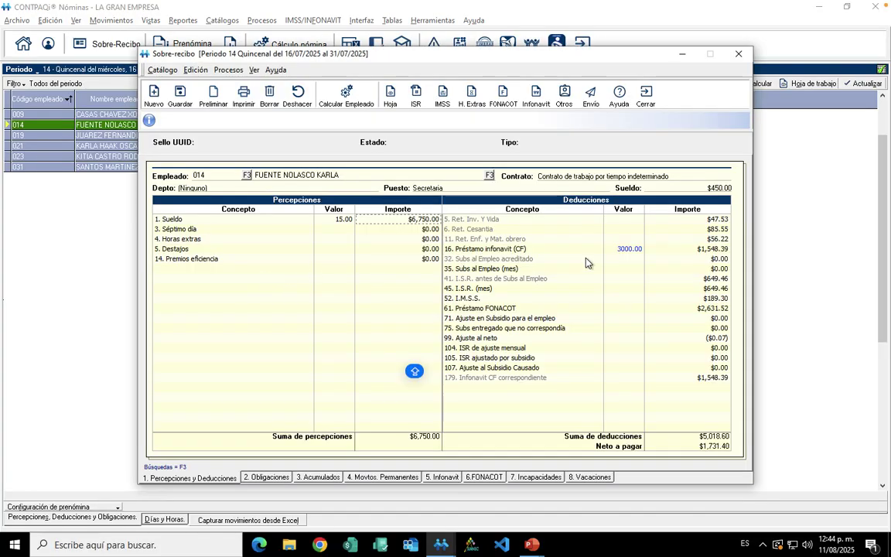
click(361, 106)
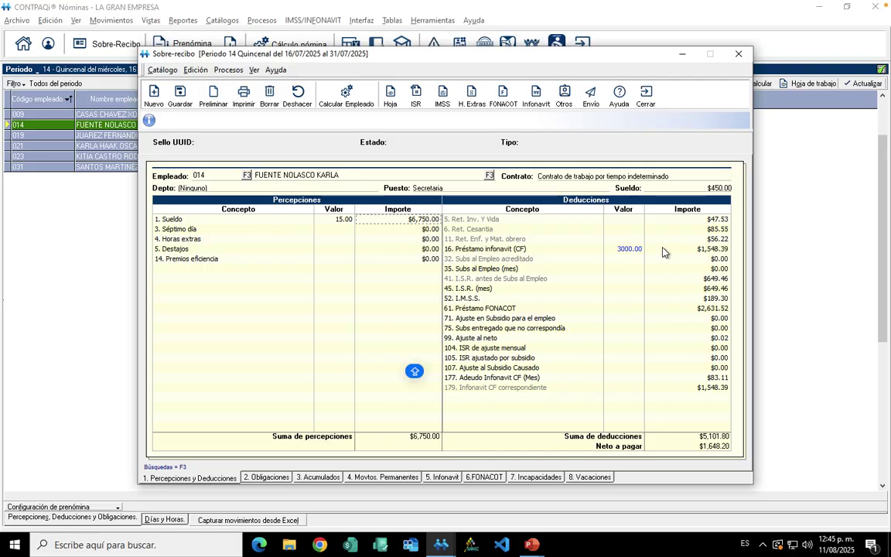
click(646, 97)
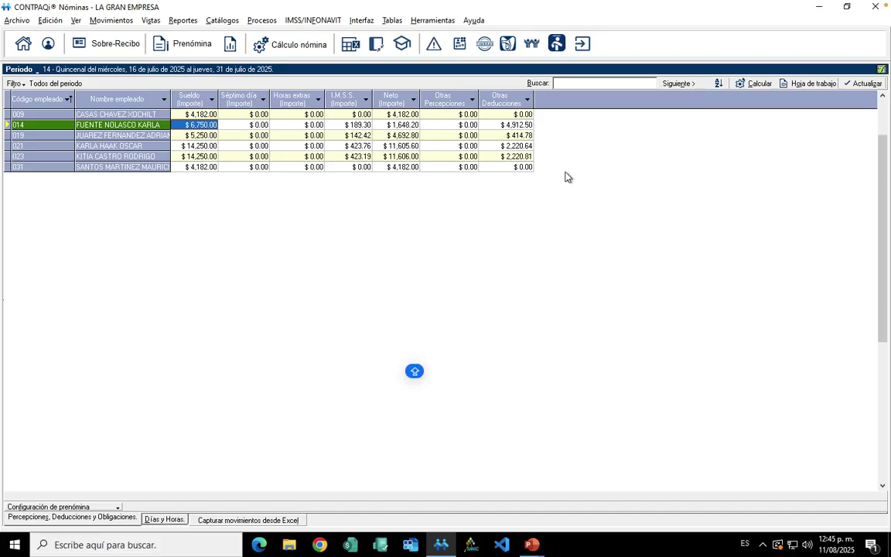
key(alt+Tab)
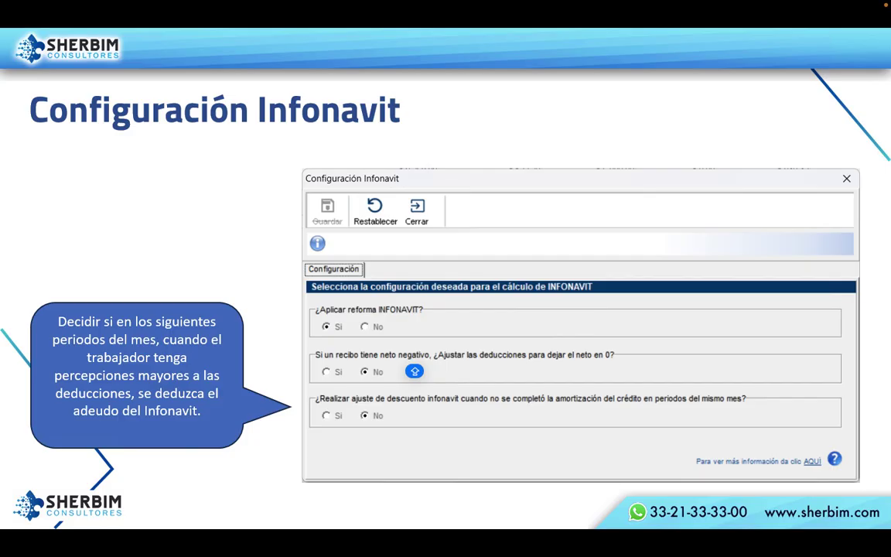
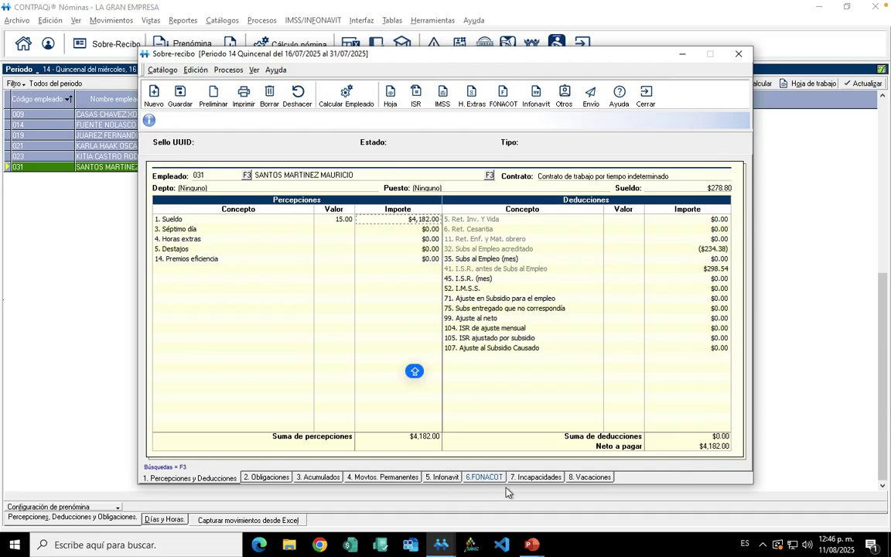
- Start a new Infonavit credit for the employee in the period 14 pay slip, entering the credit number and the description Credito
click(443, 478)
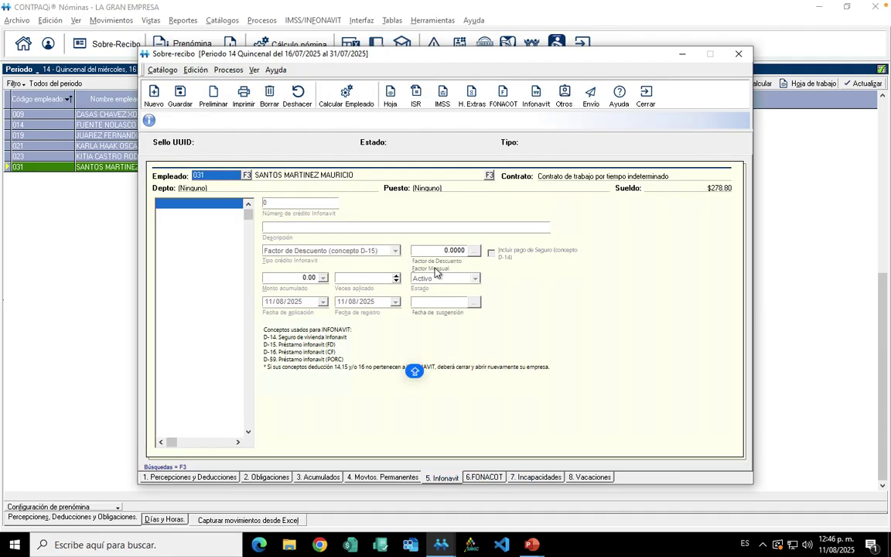
click(154, 95)
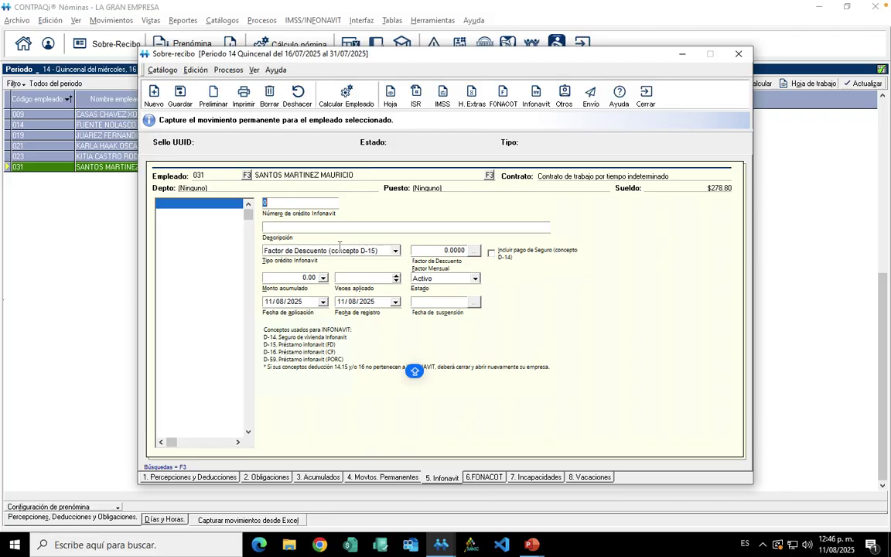
text(34434)
key(Tab)
text(Credito)
- Set the Infonavit credit type to Cuota Fija (concepto D-16) with a fixed monthly amount of 3,000
click(339, 248)
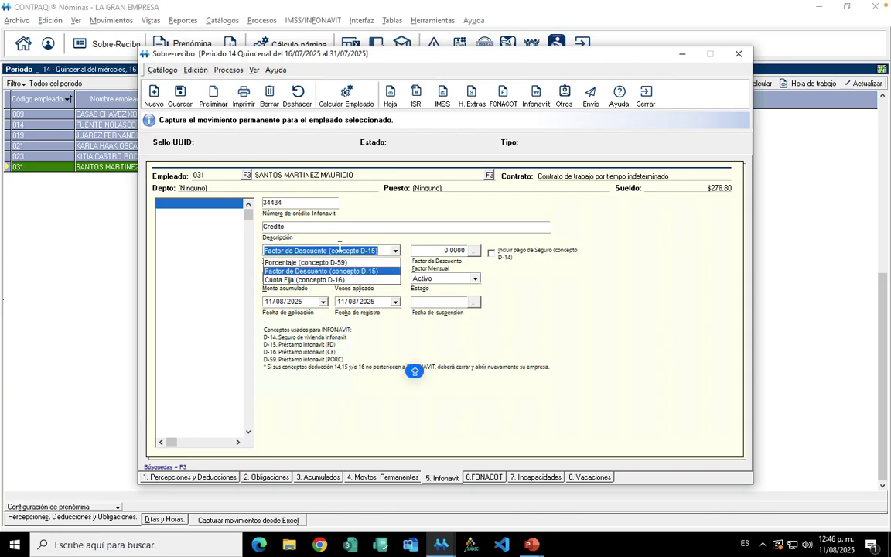
click(345, 279)
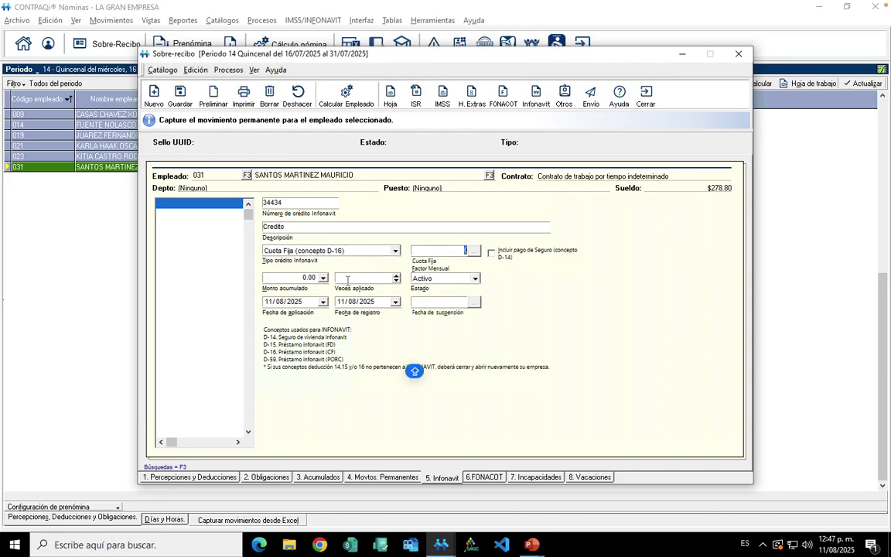
text(3,000)
key(Tab)
key(Tab)
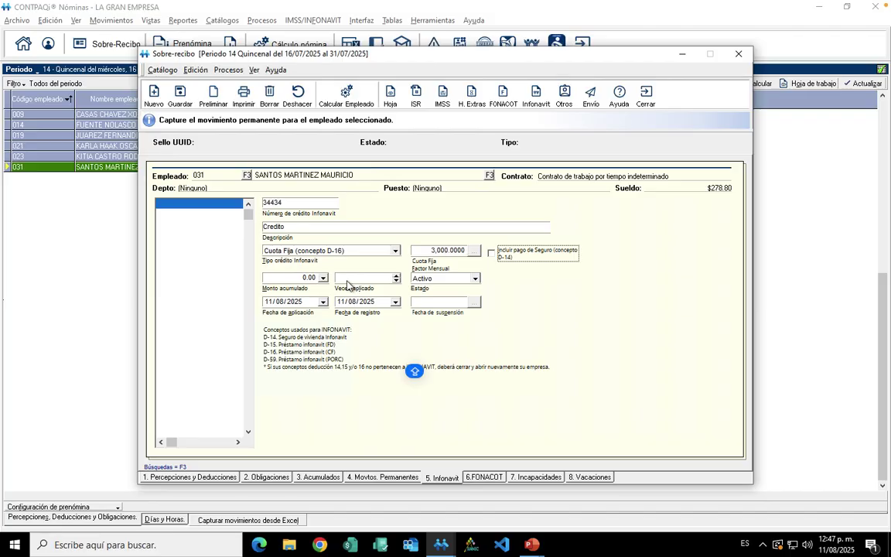
- Set both the application date and the registration date of the Infonavit credit to 16/07/2025
key(Tab)
key(Tab)
key(Tab)
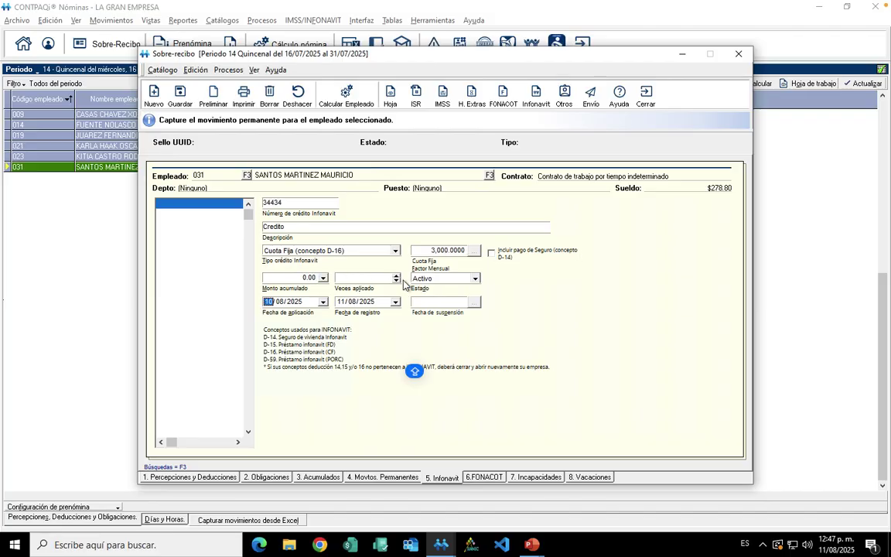
text(01)
text(16)
key(Tab)
text(16)
key(shift+Tab)
key(Right)
text(07)
key(Tab)
key(Right)
text(07)
key(Tab)
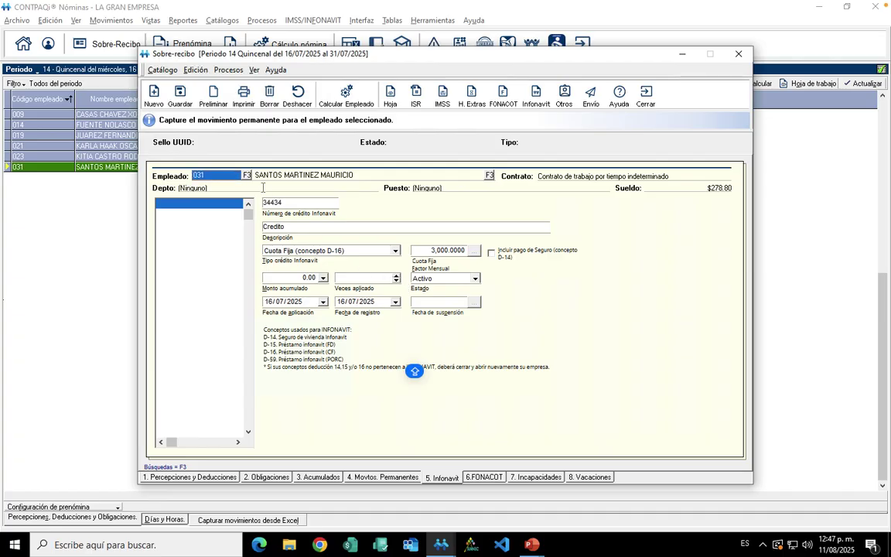
- Save the Infonavit credit with recalculation of the employee, and display the pay slip's perceptions and deductions
click(179, 94)
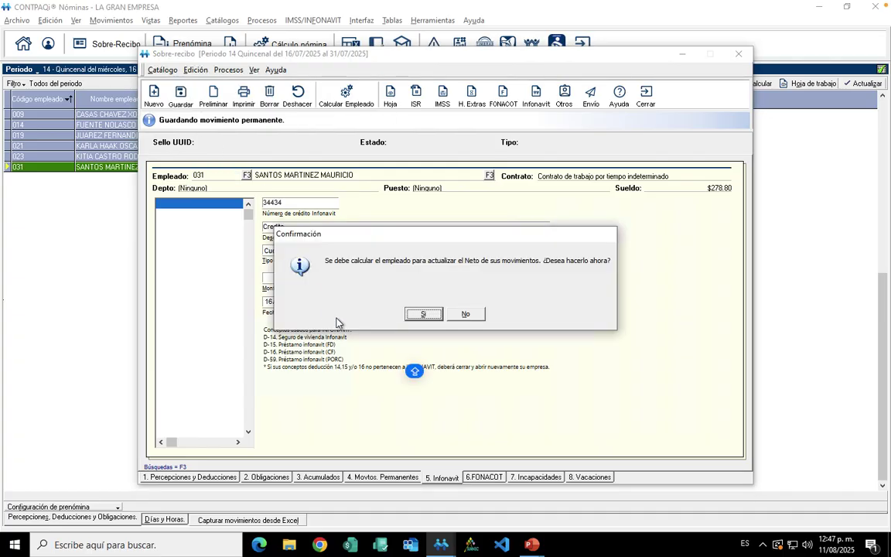
click(430, 314)
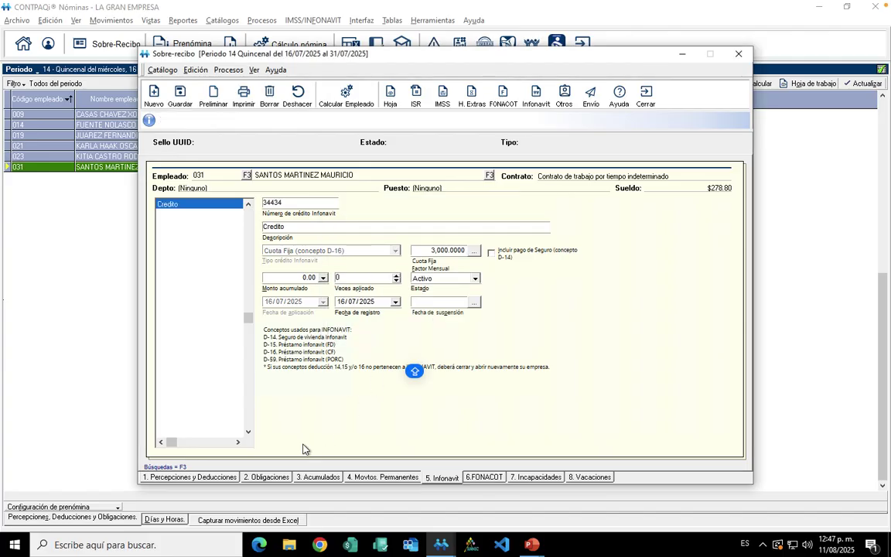
click(189, 477)
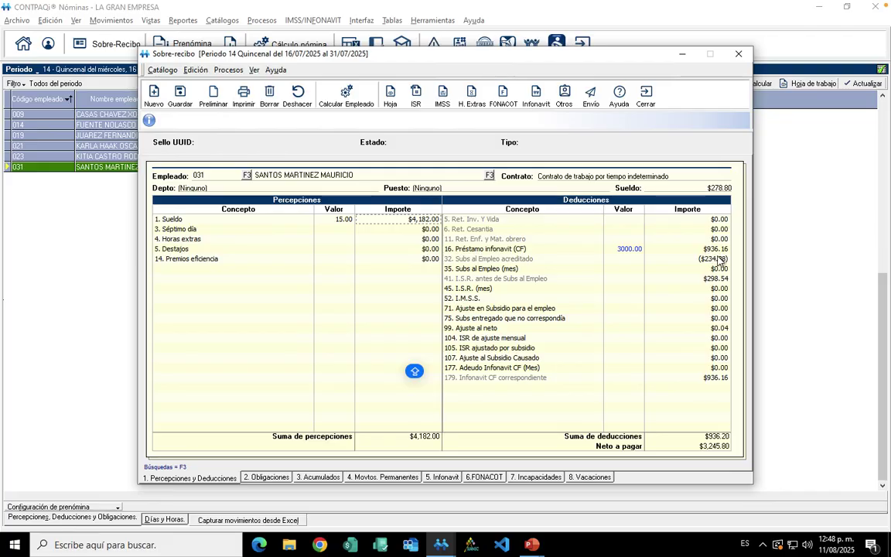
- Open Calculator, work out 20% of the employee's salary as 4182 * 0.2 to compare with the Infonavit deduction, and close it
click(16, 546)
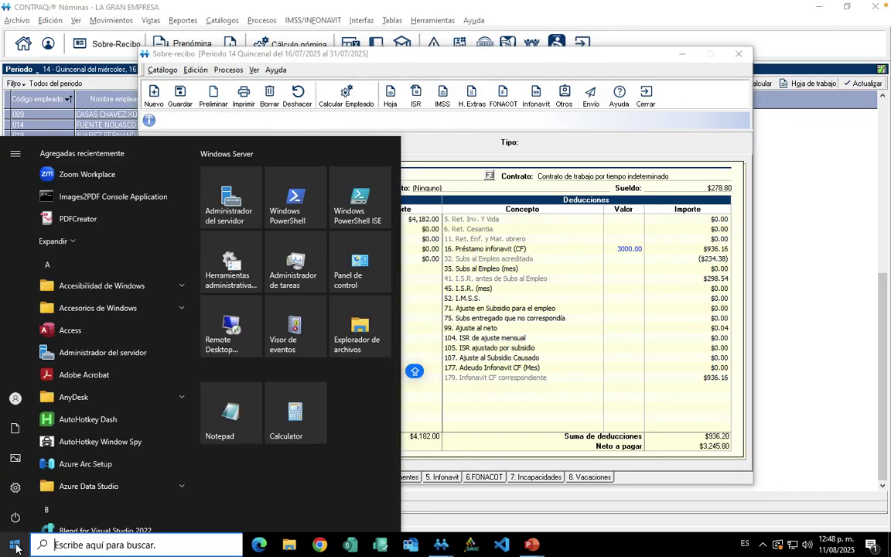
click(287, 425)
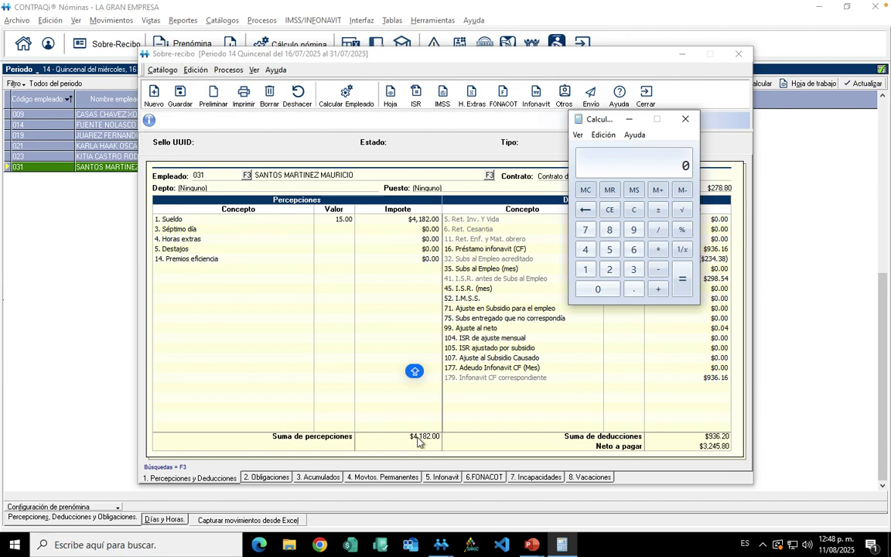
text(4182*)
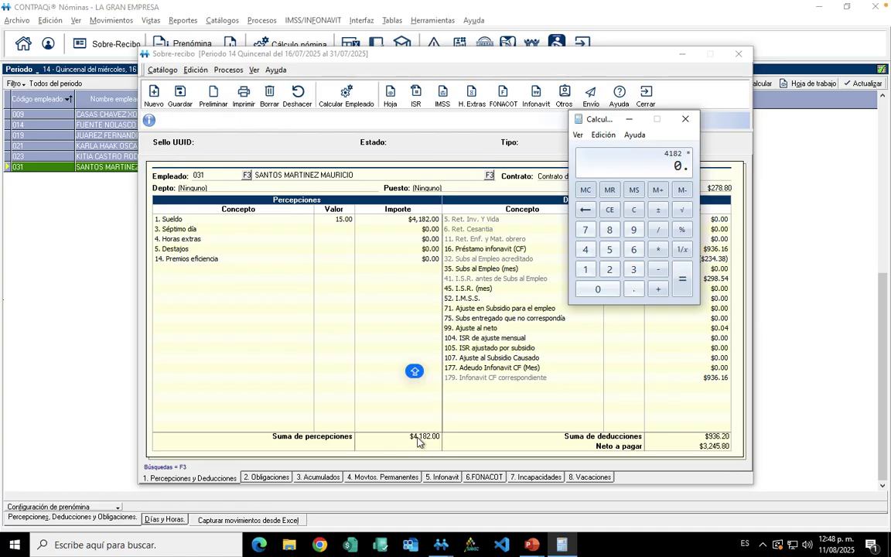
text(0.2)
key(Return)
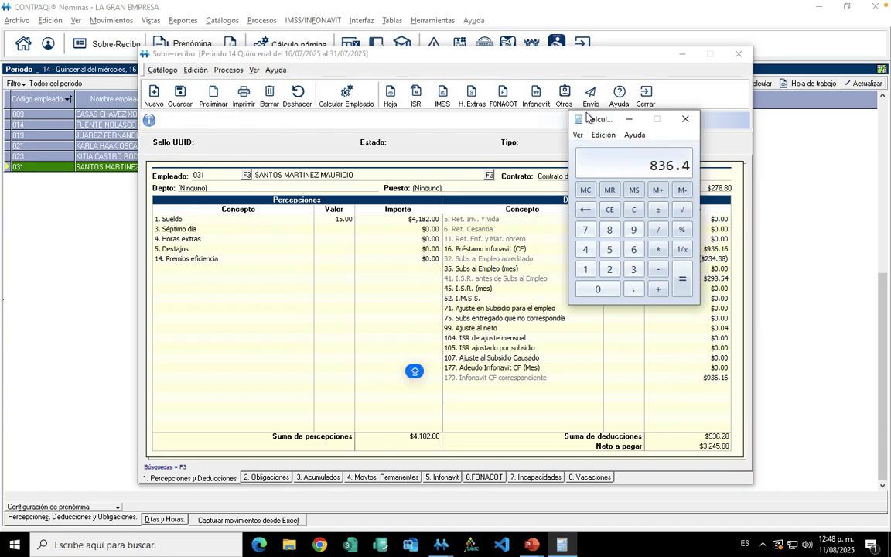
drag(582, 120, 448, 140)
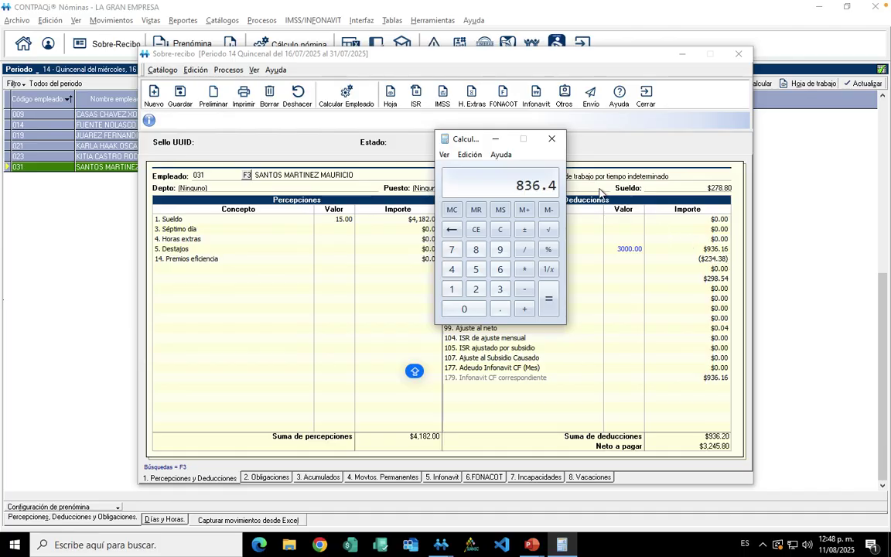
click(551, 140)
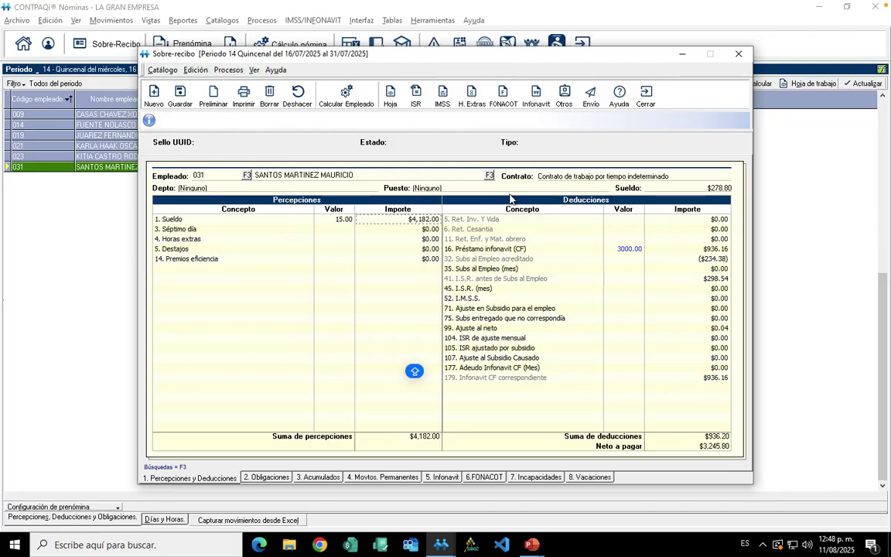
- Close the pay slip and review the Infonavit calculation configuration, closing it without changes
click(643, 96)
click(311, 22)
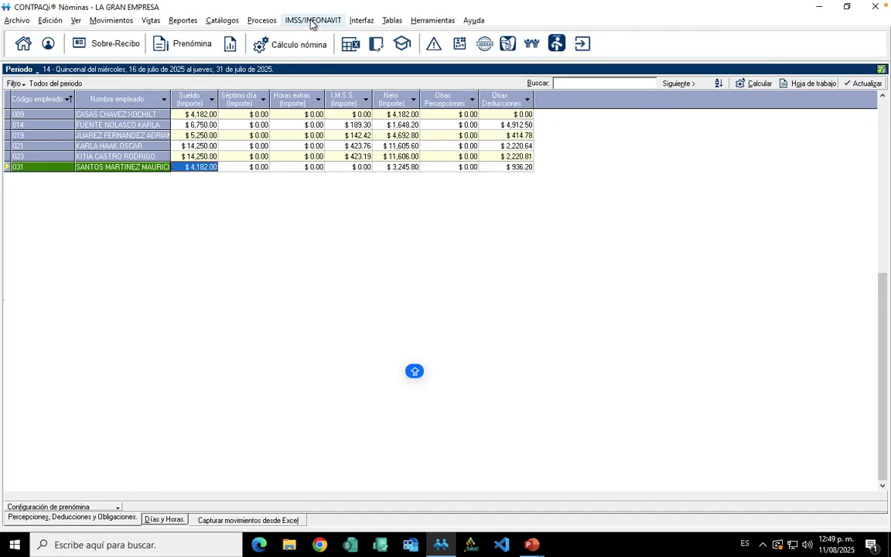
click(328, 76)
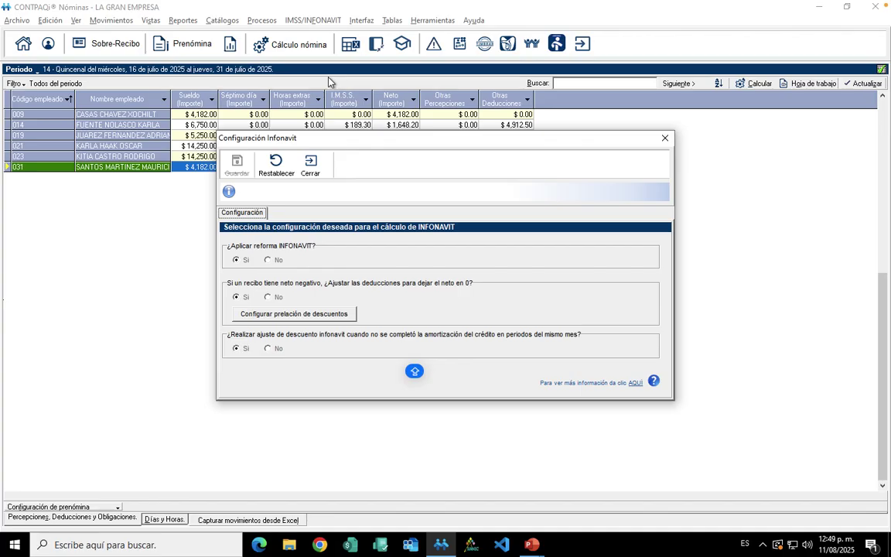
click(664, 139)
click(470, 22)
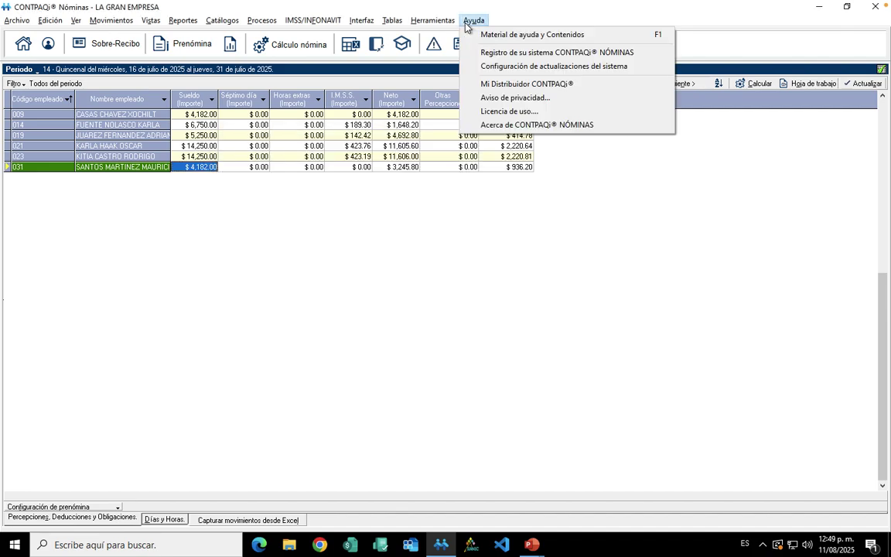
click(588, 182)
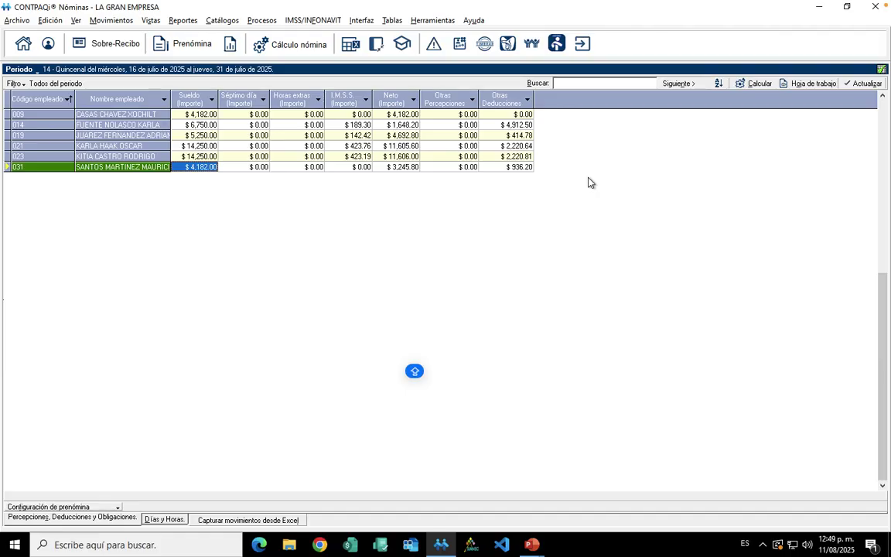
- Switch to the PowerPoint slide show and advance past the Infonavit configuration and WhatsApp contact slides to the closing thank-you slide
key(alt+Tab)
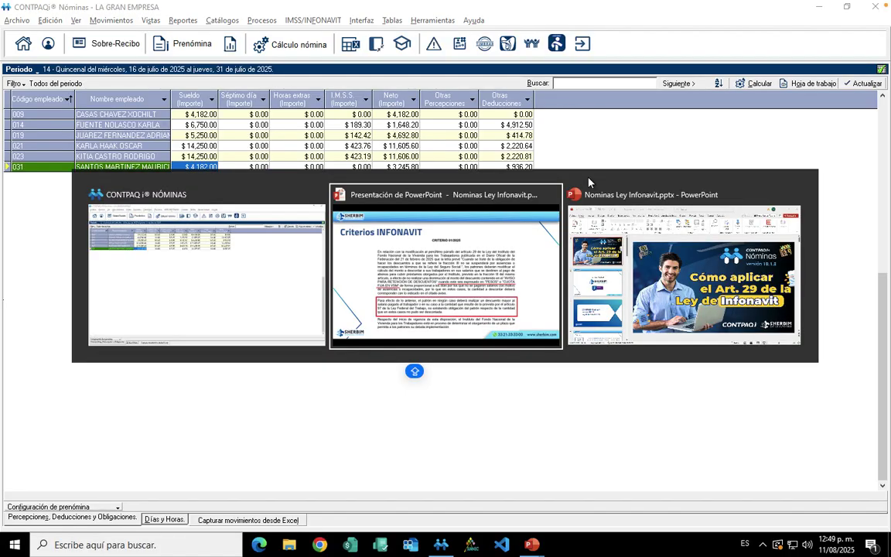
key(Right)
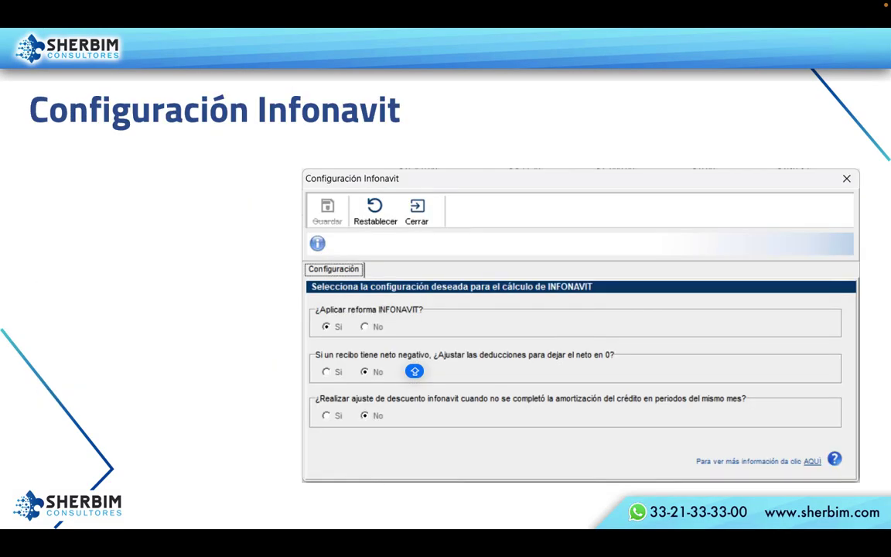
key(Right)
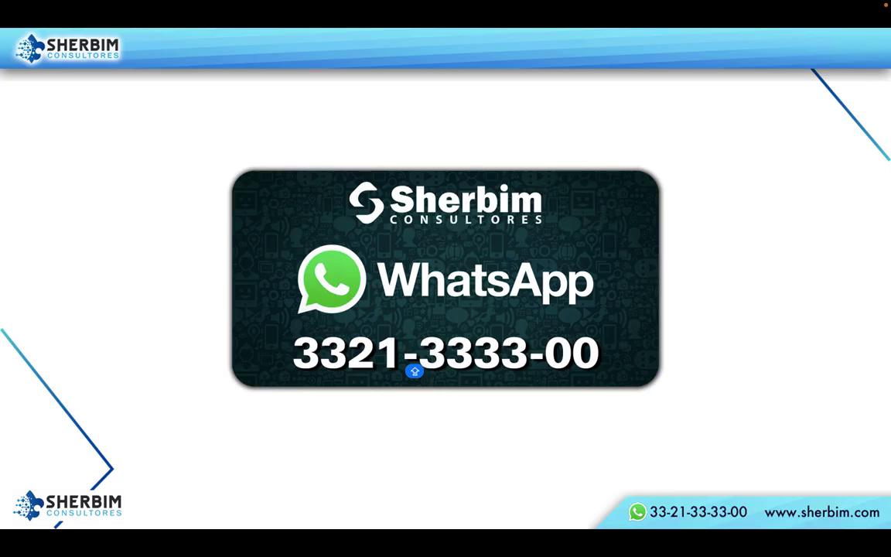
click(415, 371)
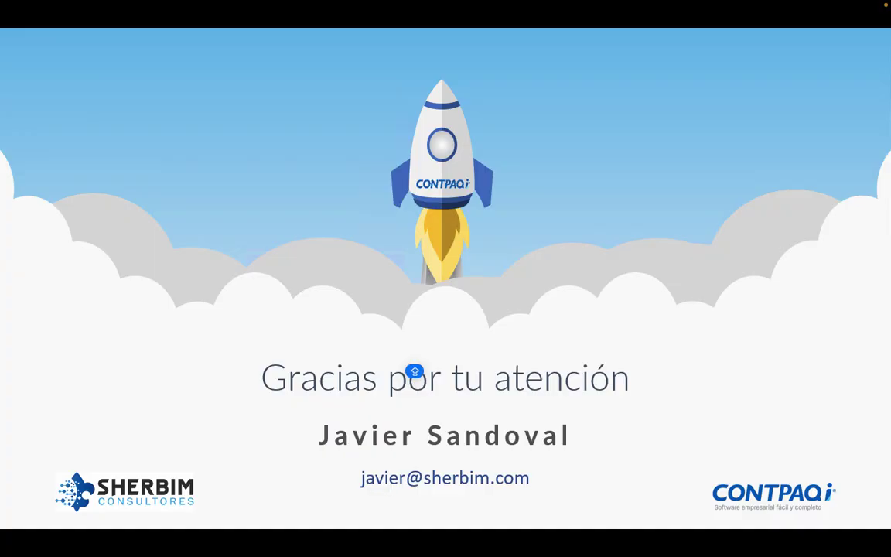
mouse_move(472, 4)
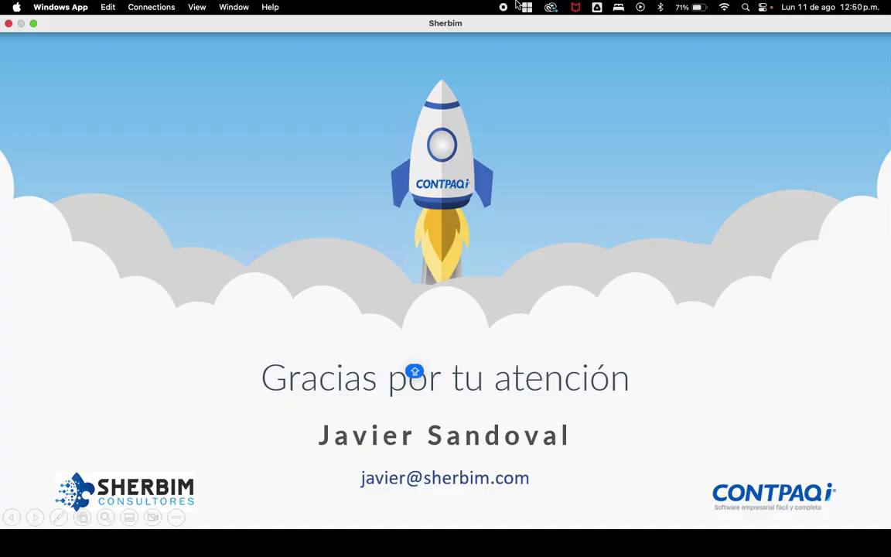